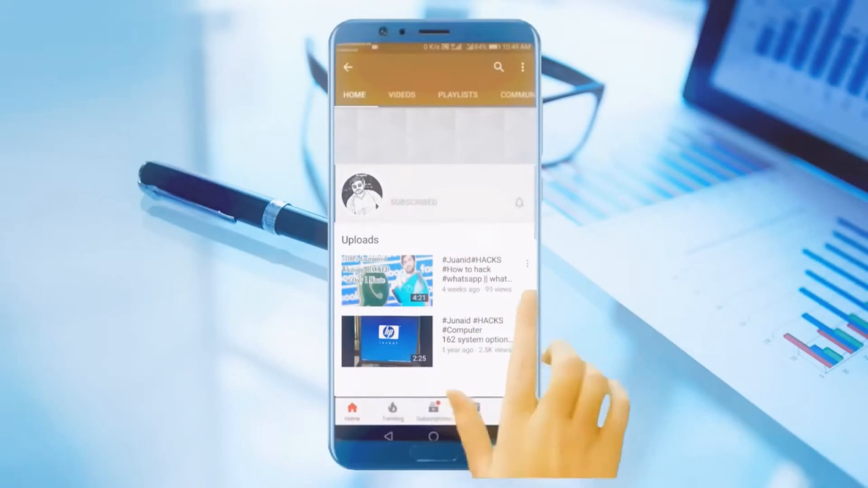
click(519, 202)
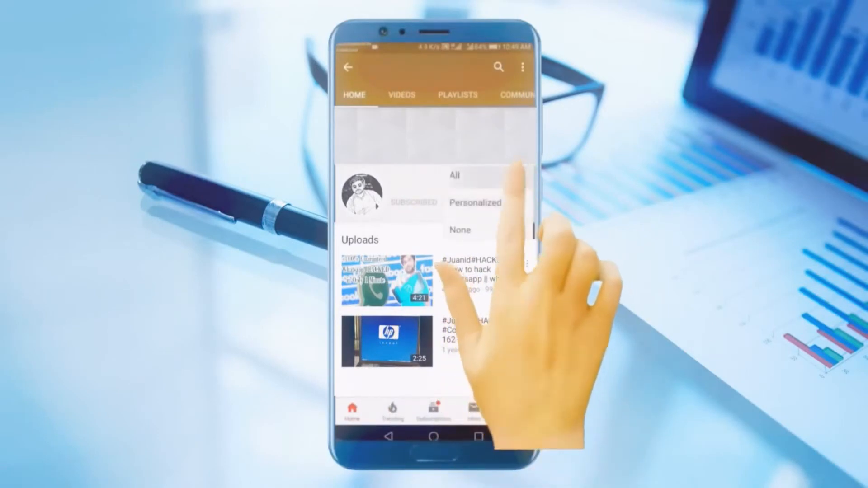
click(515, 176)
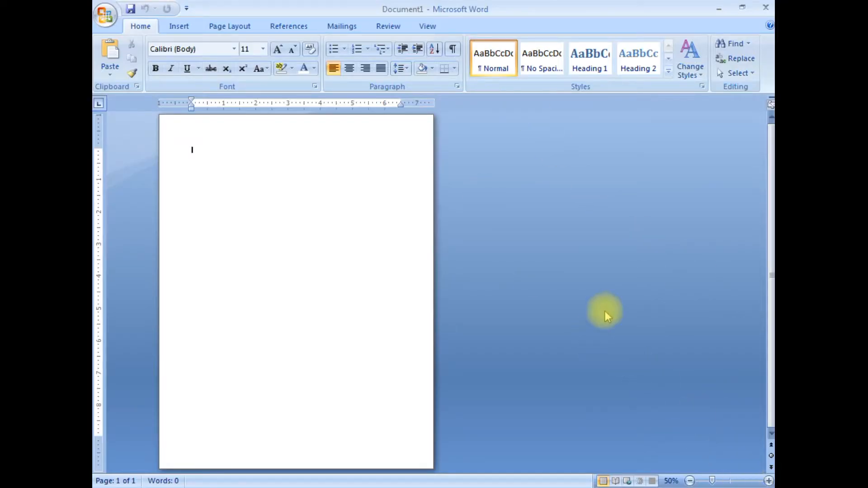
- Draw a flowchart Manual Input shape about 8.5" wide and 2.09" high across the full width of the page's upper edge
click(768, 481)
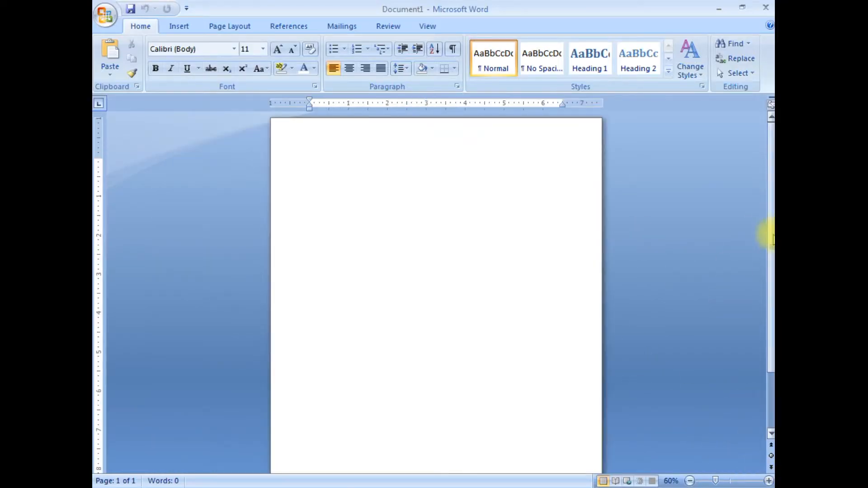
click(180, 28)
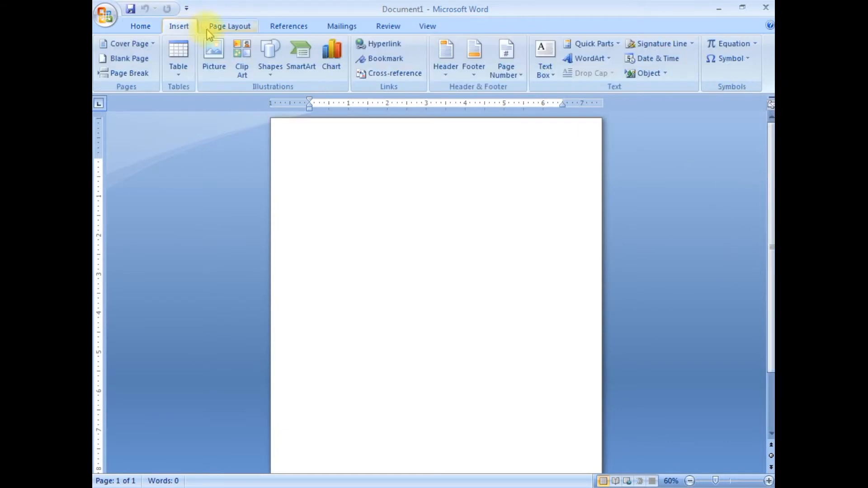
click(268, 55)
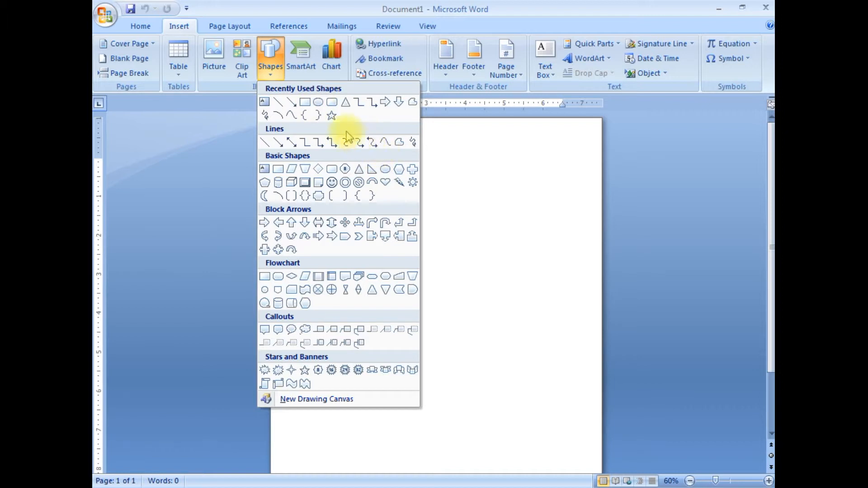
click(398, 277)
drag(272, 119, 601, 200)
- Flip the drawn shape vertically so its slanted edge faces down, and align it with the page's upper edge
drag(439, 168, 433, 202)
drag(428, 139, 433, 233)
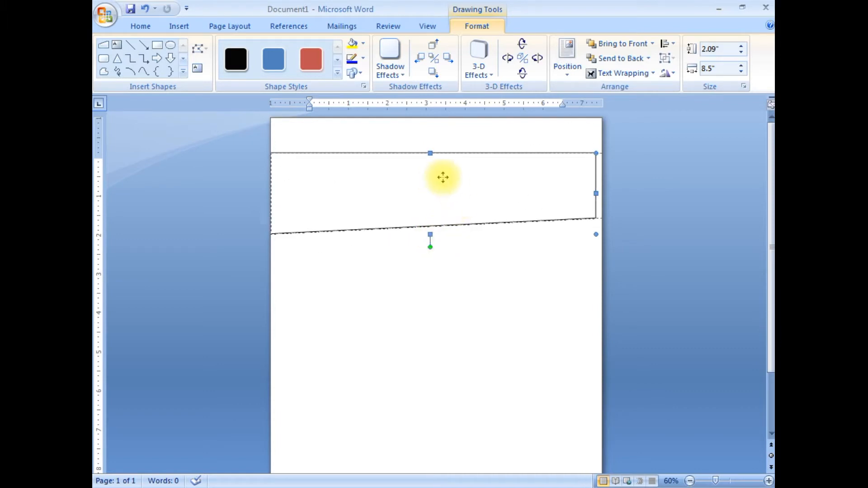
drag(440, 177, 443, 150)
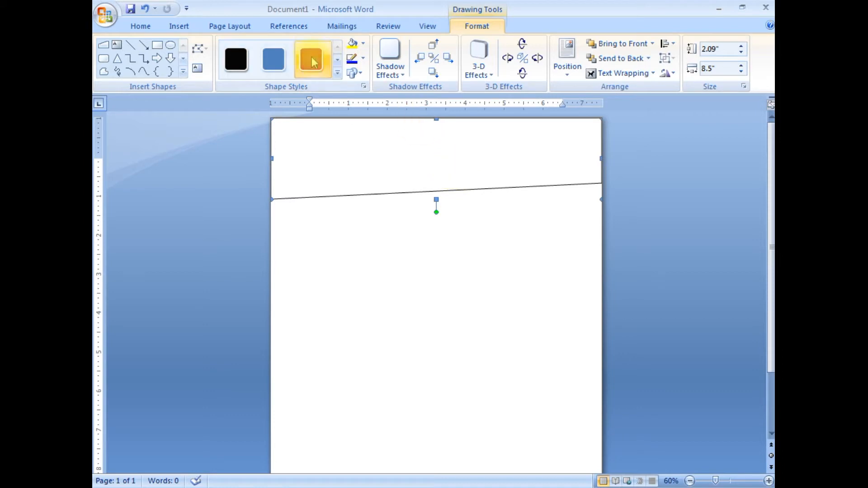
- Apply the blue colored-fill style to the header shape and remove its outline
click(276, 59)
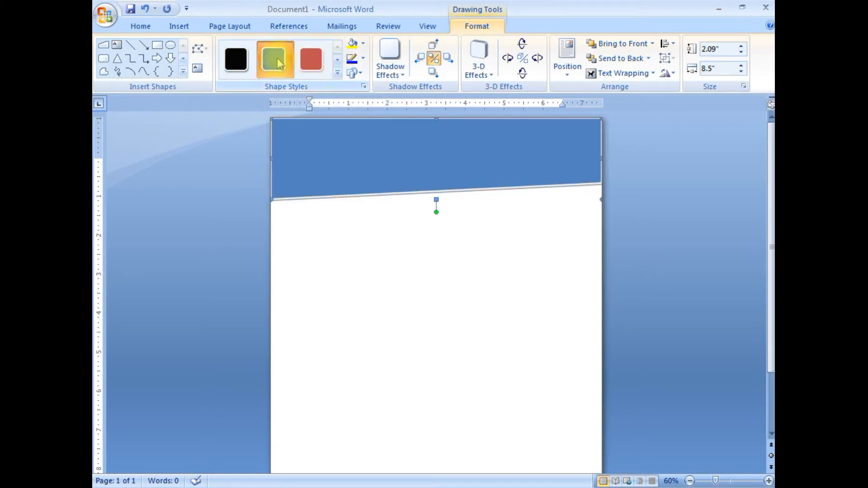
click(364, 62)
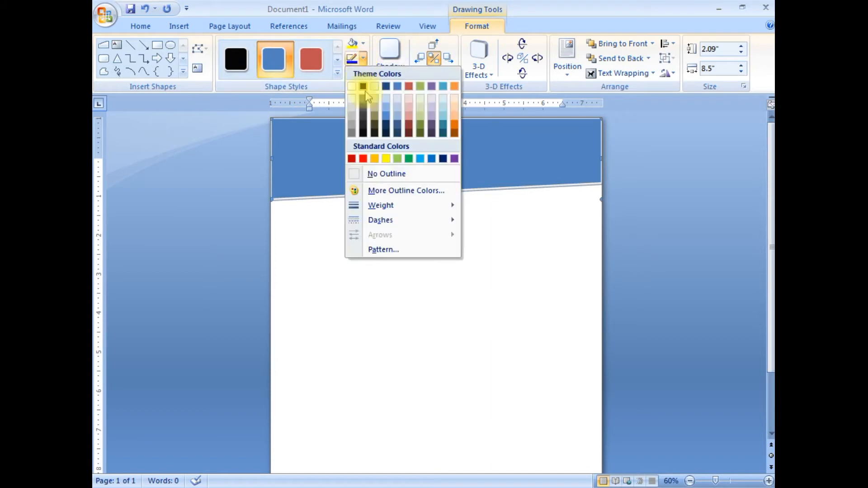
click(369, 172)
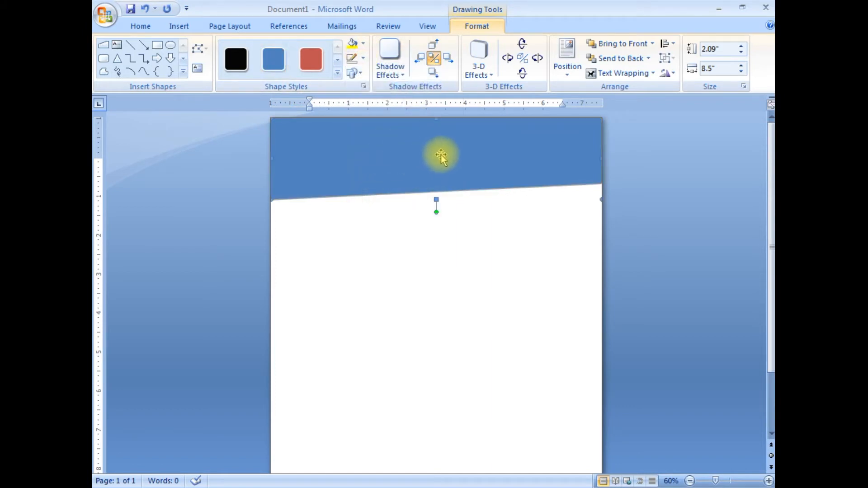
- Duplicate the blue header shape and place the copy slightly higher, leaving a thin blue strip below its slanted edge
right_click(442, 155)
click(456, 175)
right_click(427, 142)
click(454, 182)
drag(452, 171, 422, 155)
right_click(444, 156)
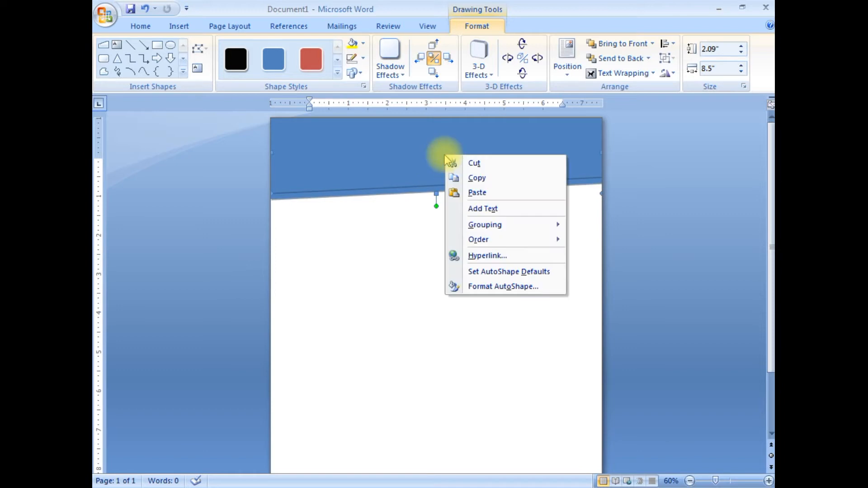
click(423, 140)
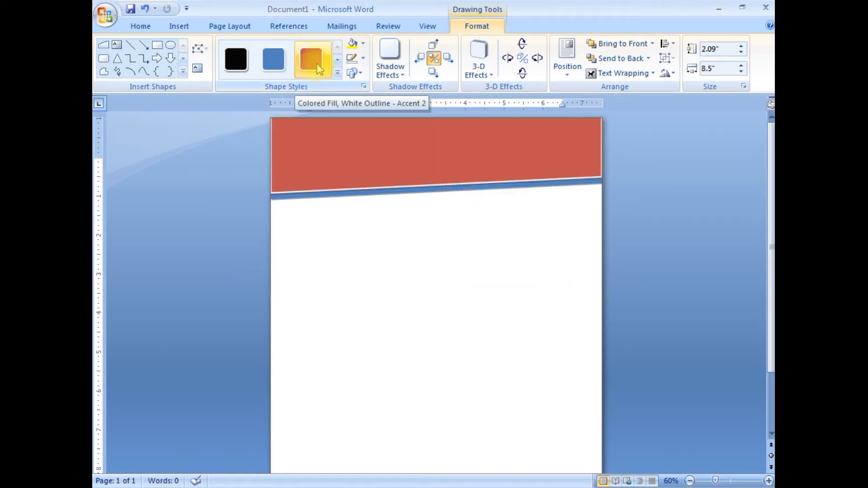
- Apply the red Colored Fill, White Outline - Accent 2 style to the copied shape and remove its outline
click(320, 68)
click(364, 59)
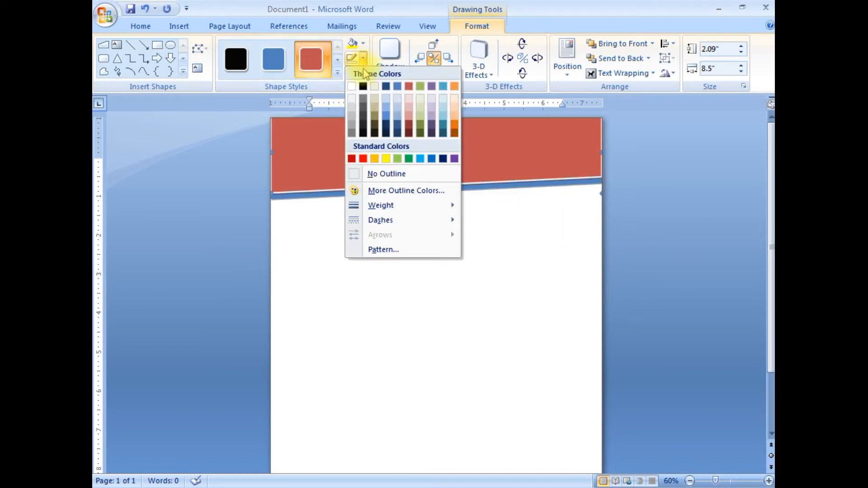
click(371, 172)
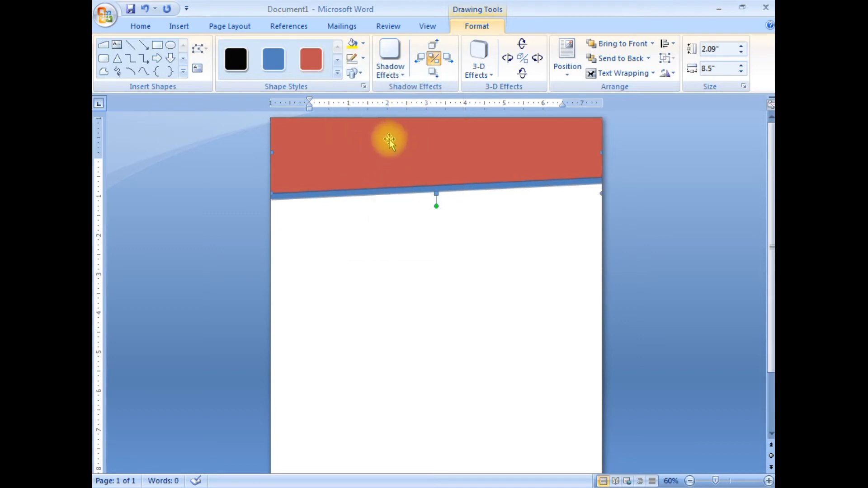
- Duplicate the red header shape and place the copy slightly higher, leaving a thin red strip along the slanted edge
right_click(390, 140)
click(412, 162)
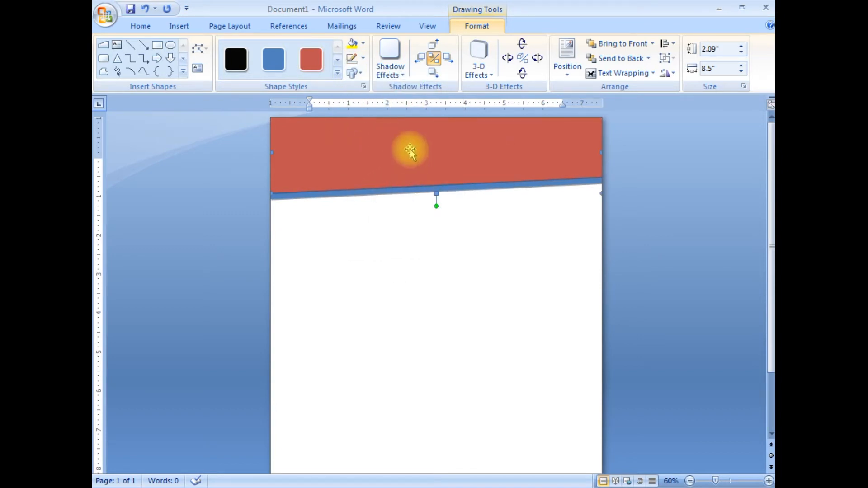
right_click(411, 150)
click(422, 187)
mouse_move(434, 158)
mouse_down()
mouse_move(421, 141)
mouse_move(426, 151)
mouse_up()
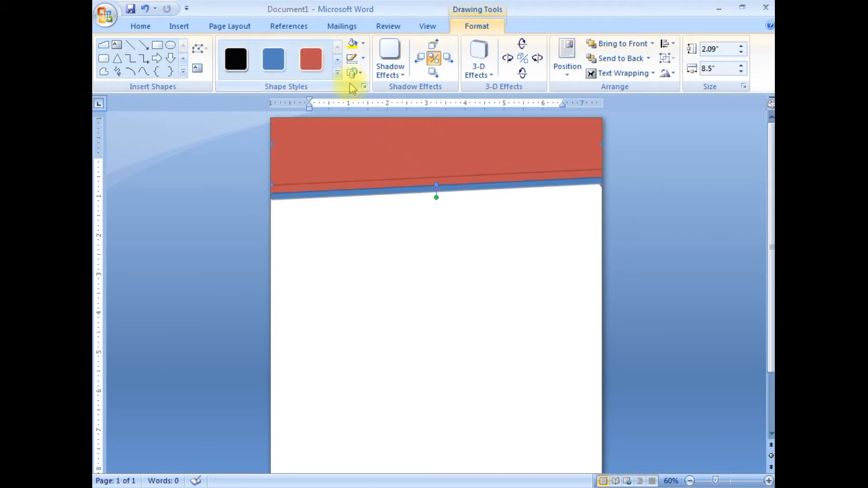
- Apply the Colored Fill, White Outline - Accent 5 style to the newest copy and remove its outline
click(337, 72)
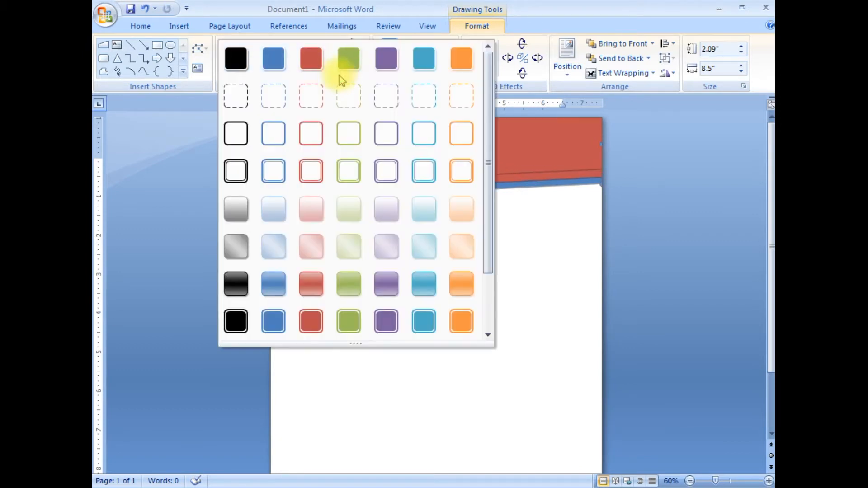
click(420, 64)
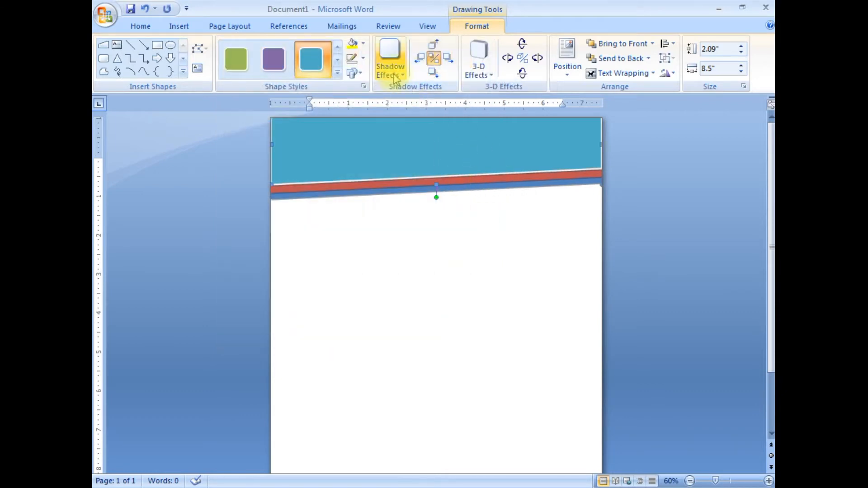
click(363, 59)
click(380, 172)
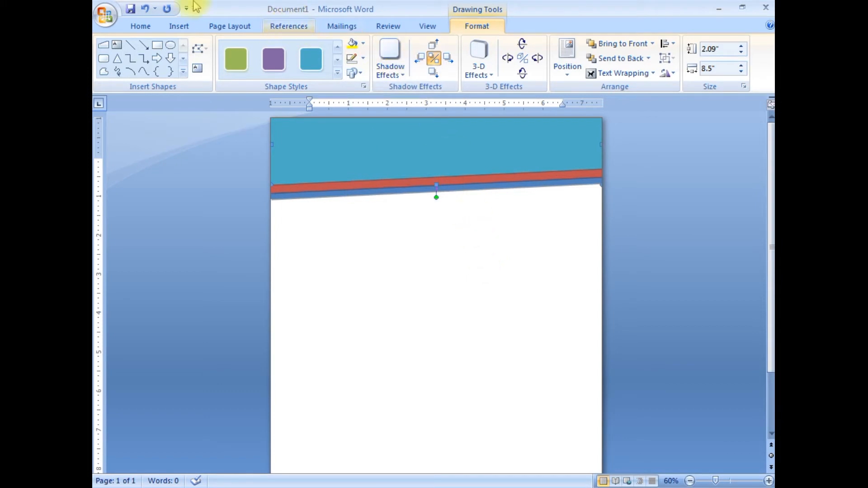
- Draw a text box about 4.91" wide and 0.69" high in the header and enter "JUNAID HACKS LTD"
click(180, 28)
click(544, 65)
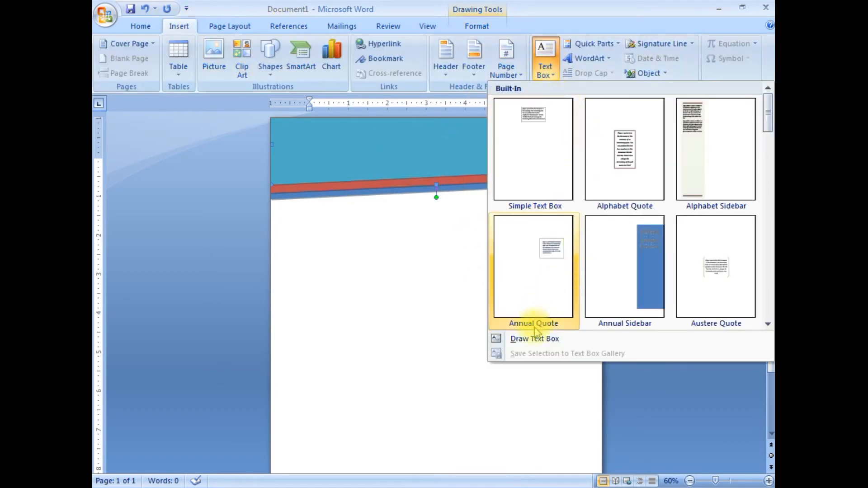
click(535, 340)
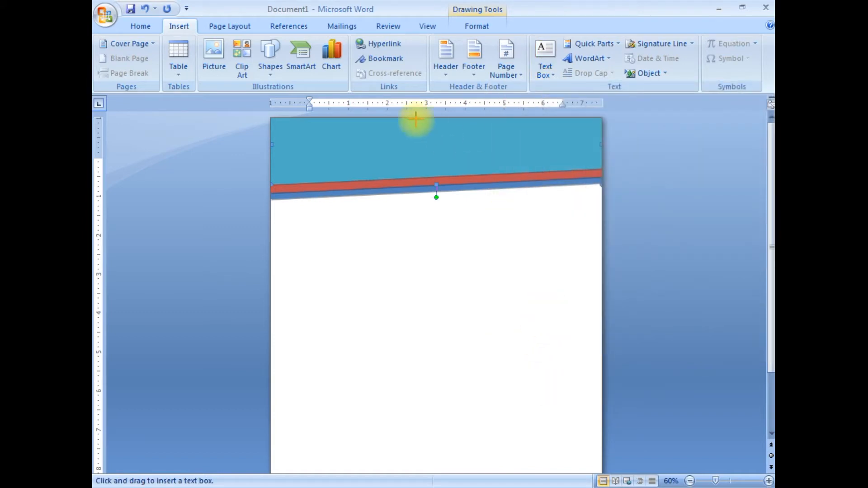
drag(333, 130, 524, 158)
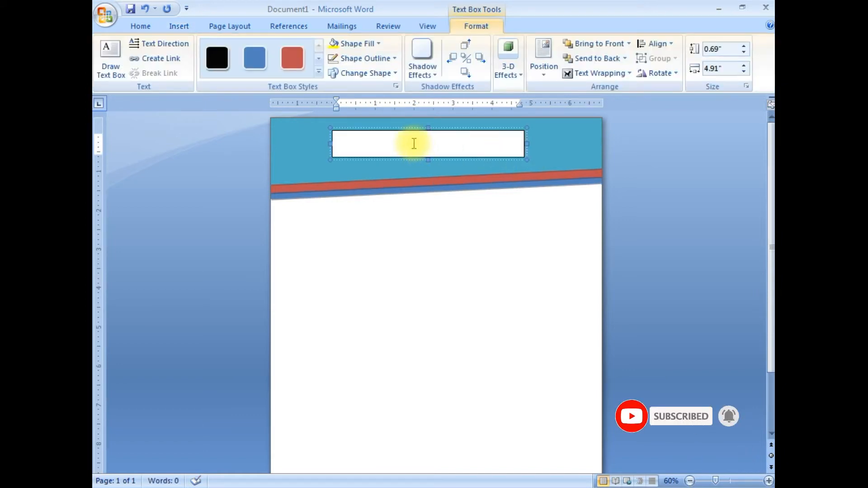
text(JUNAID HACKS LTD)
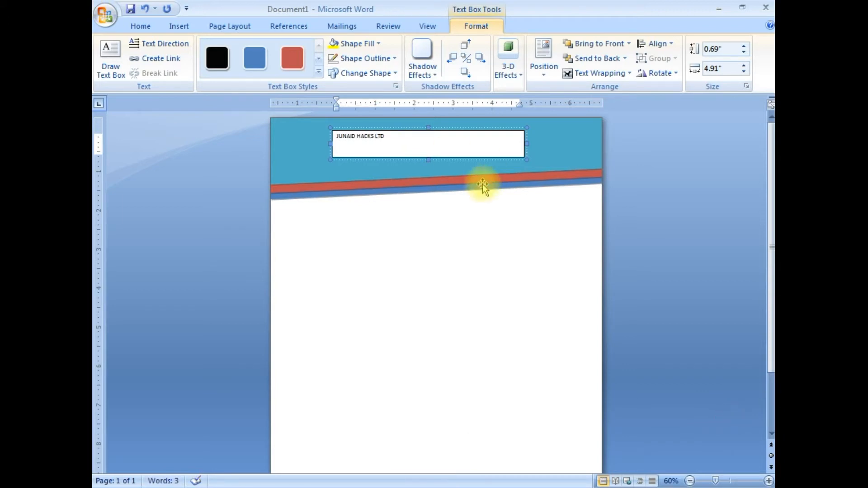
- Center the company name in its text box and enlarge it to 26 pt
drag(402, 140, 336, 136)
click(141, 26)
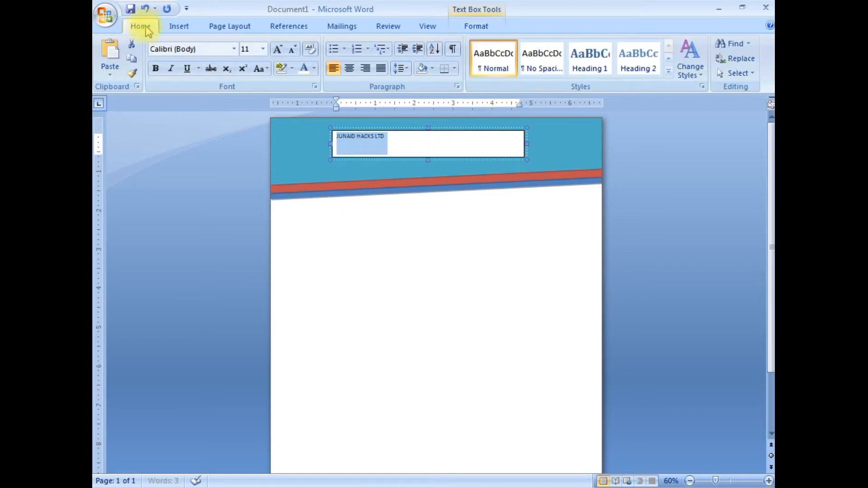
click(348, 68)
click(278, 49)
click(277, 49)
click(277, 49)
click(278, 49)
click(278, 49)
click(278, 49)
click(278, 49)
click(277, 49)
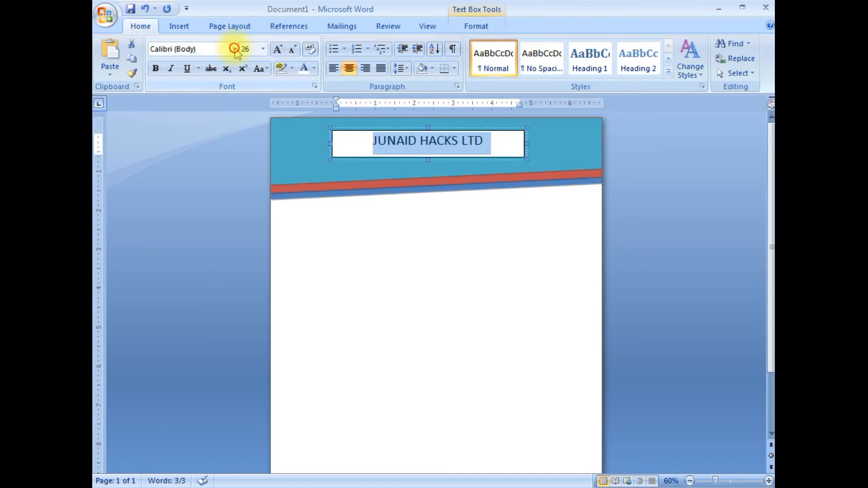
- Change the company name's font to Cambria (Headings) and increase its size to 36 pt
click(234, 48)
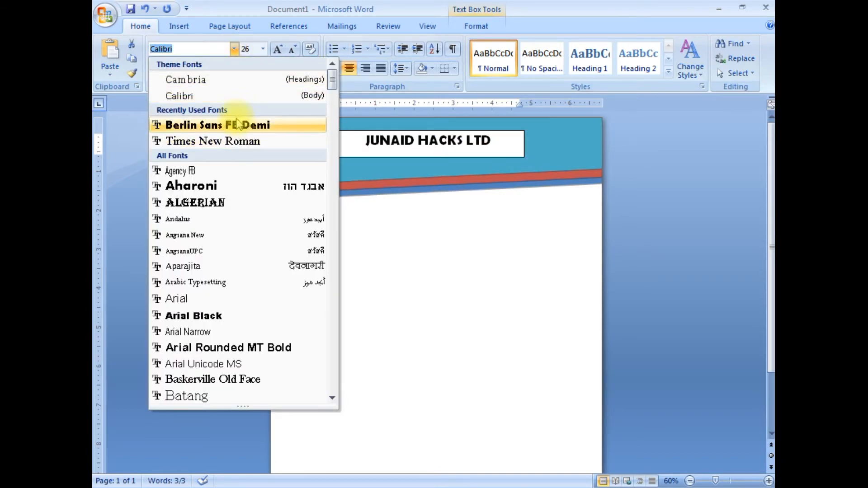
click(234, 80)
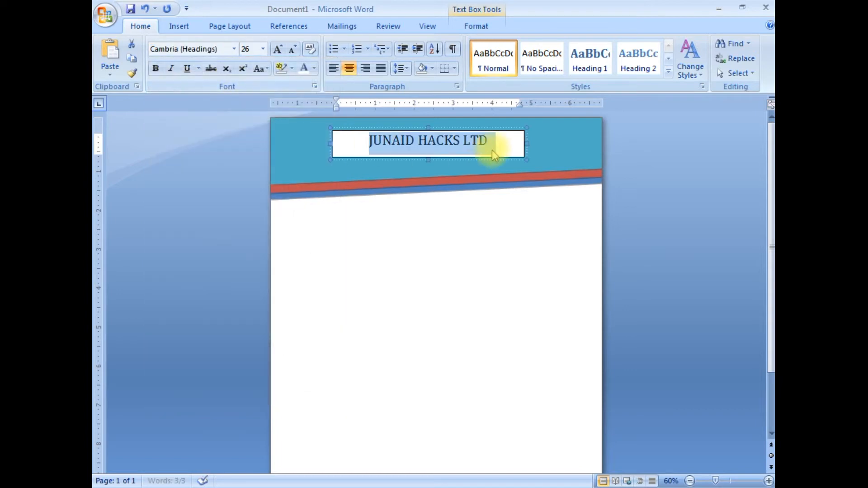
click(278, 49)
click(278, 49)
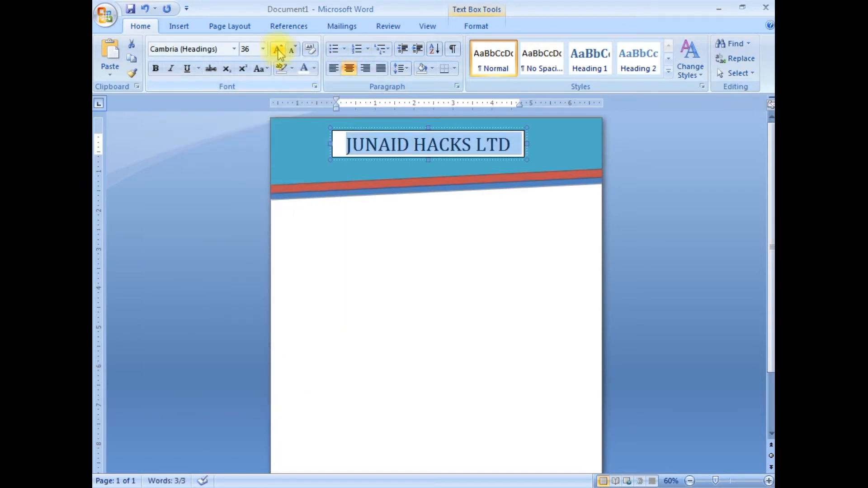
- Remove the outline and the fill of the company name's text box
click(394, 144)
text(I)
click(512, 144)
click(472, 27)
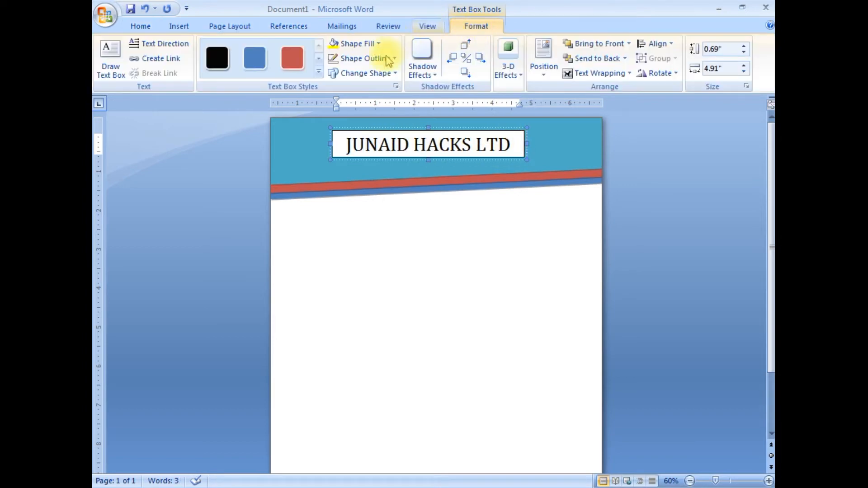
click(365, 58)
click(353, 174)
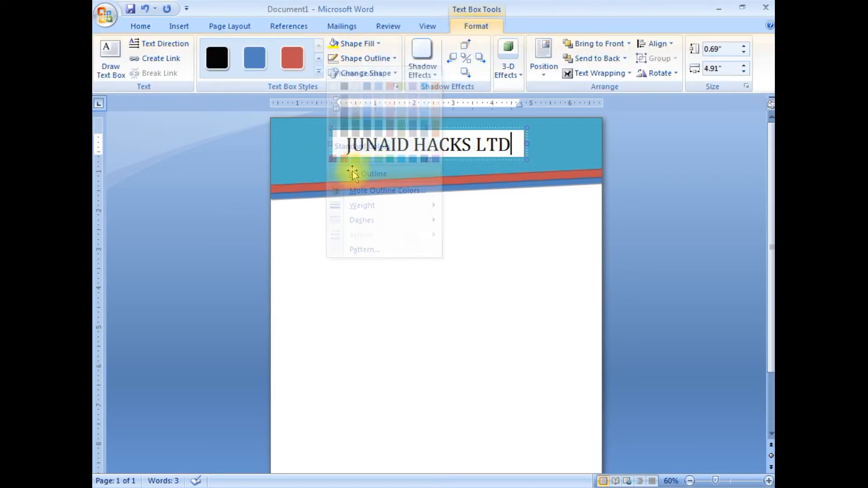
click(357, 43)
click(349, 158)
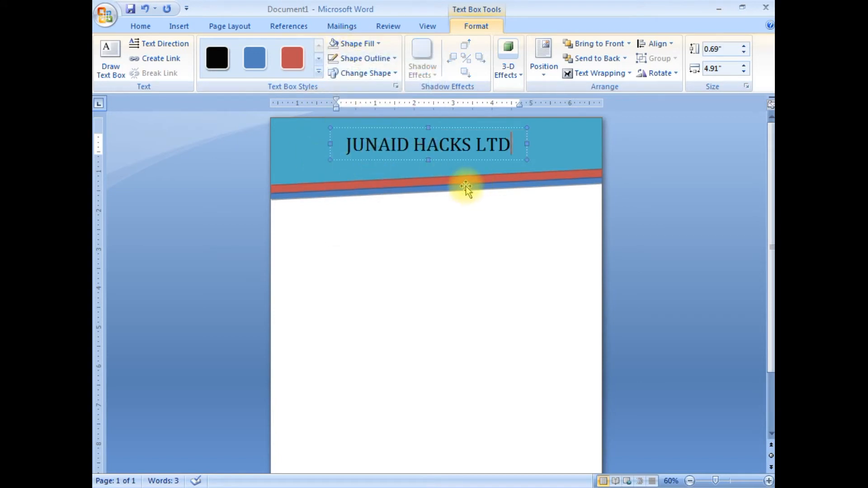
- Move the company name's text box slightly up and to the right within the header
key(Up)
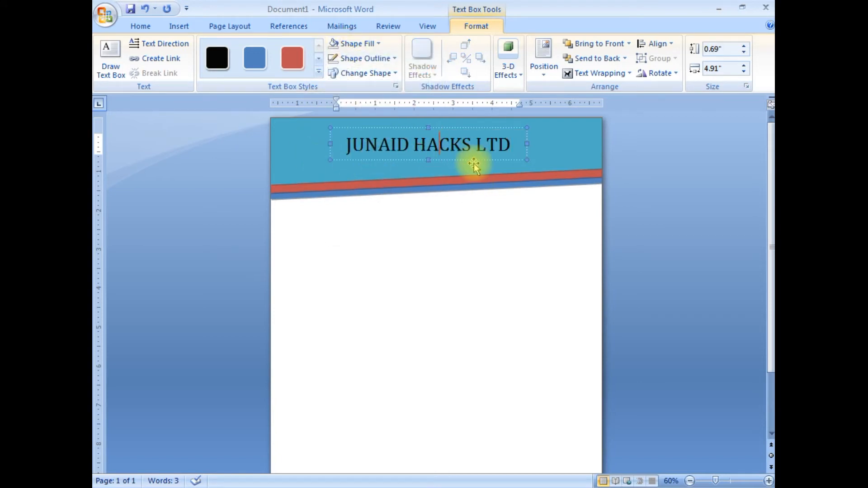
click(470, 167)
click(472, 144)
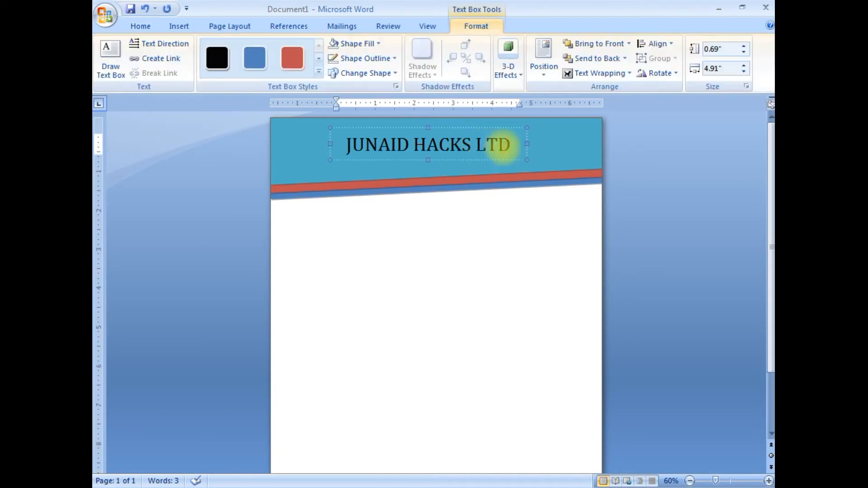
key(Right)
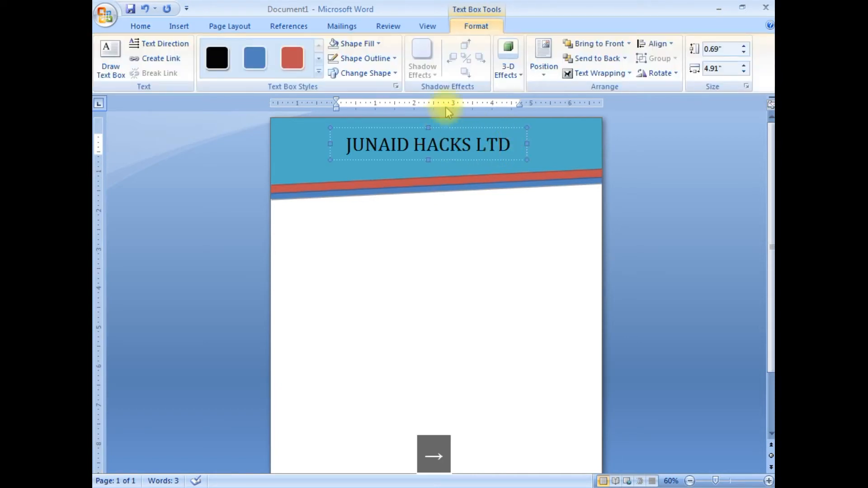
drag(527, 139, 534, 132)
click(481, 159)
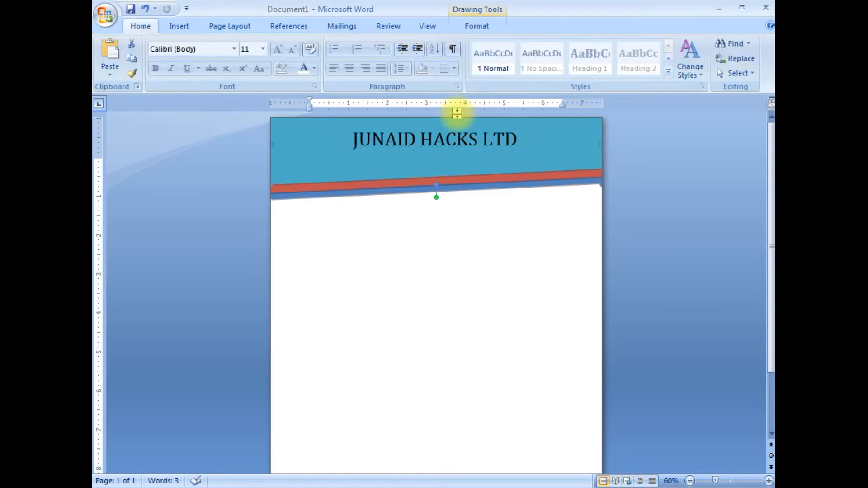
- Color the company name dark orange
click(425, 140)
triple_click(426, 139)
click(140, 26)
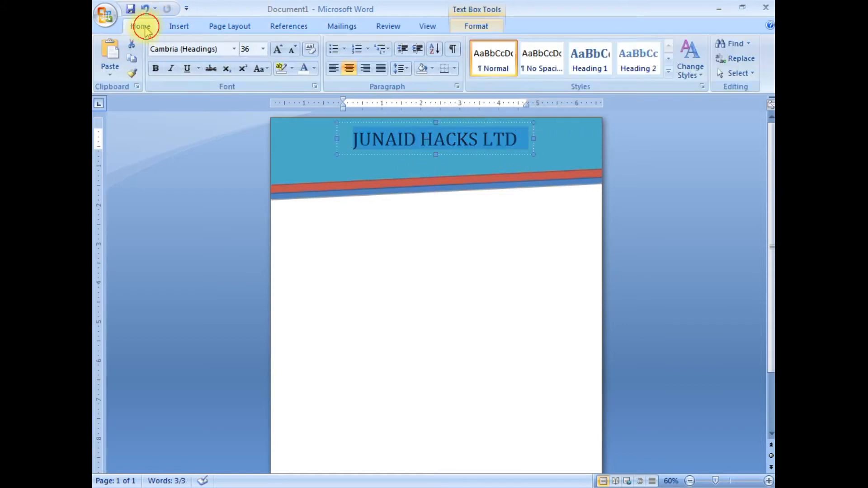
click(315, 69)
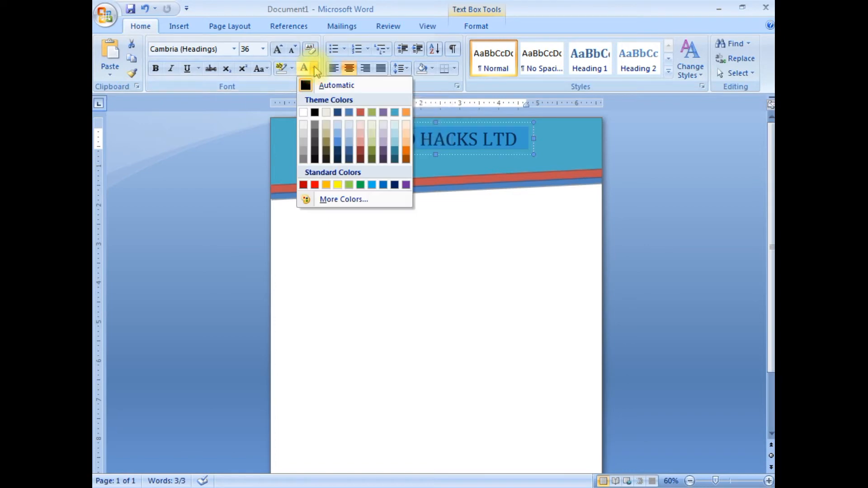
click(405, 159)
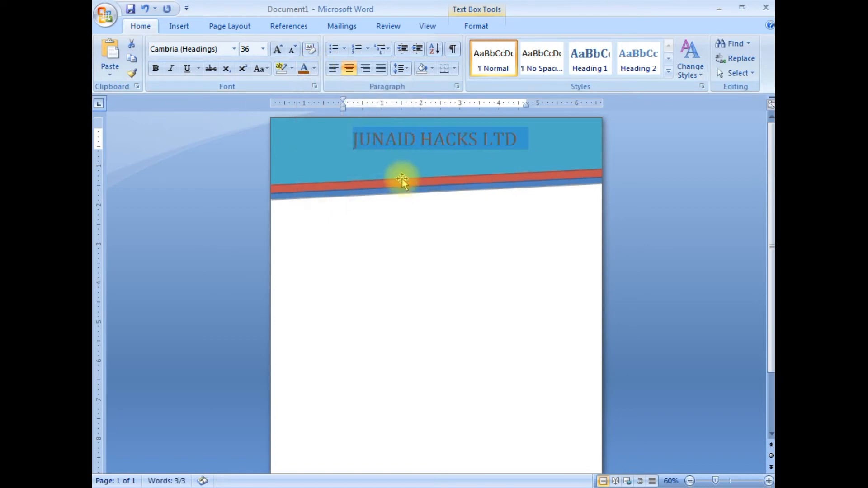
click(438, 155)
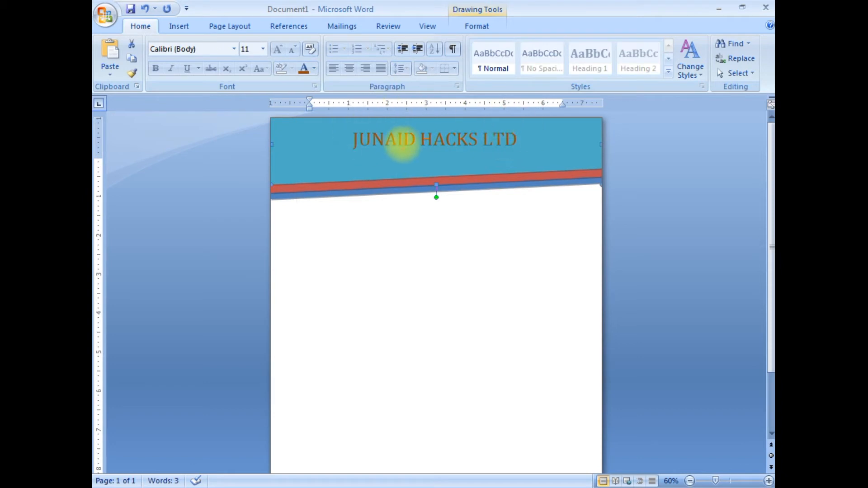
- Color the company name dark red and make it bold
click(395, 132)
triple_click(430, 140)
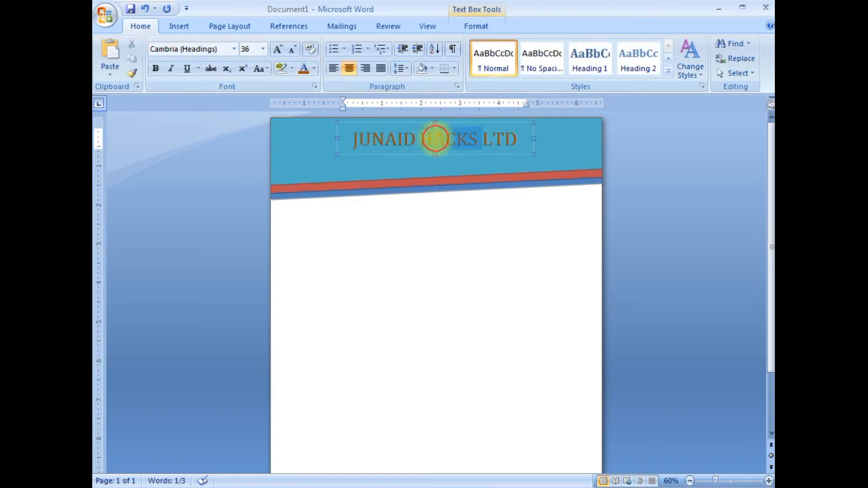
click(315, 69)
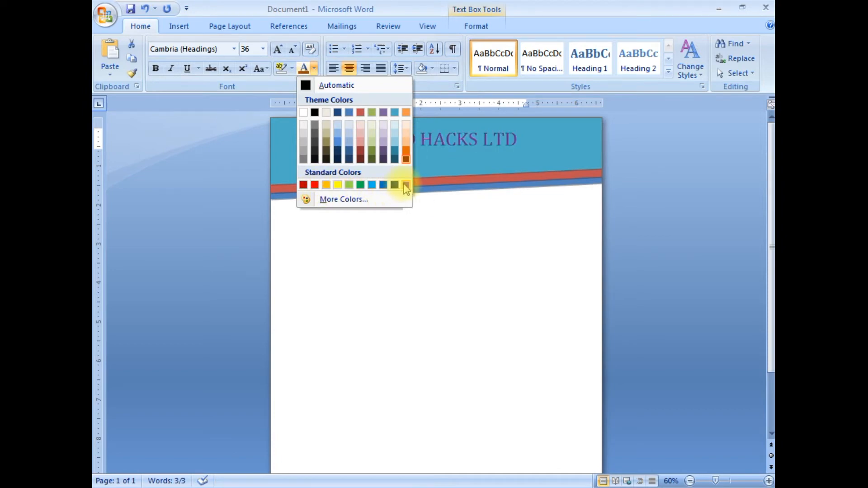
click(361, 158)
click(156, 69)
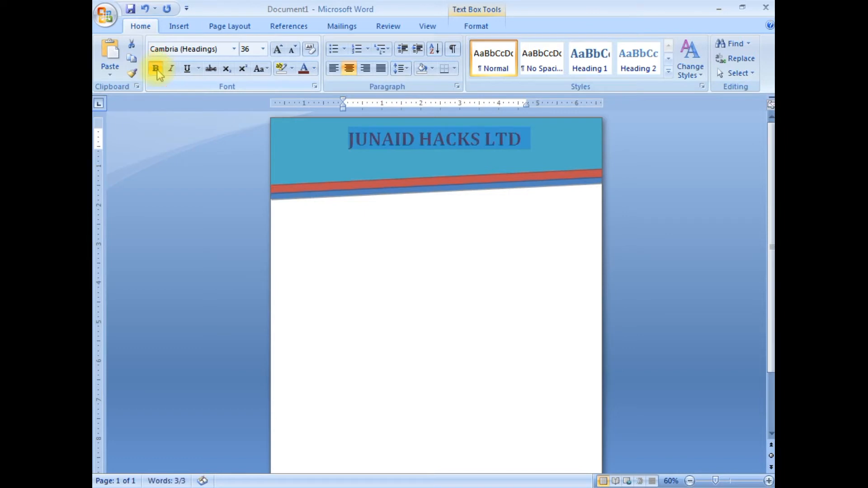
click(422, 137)
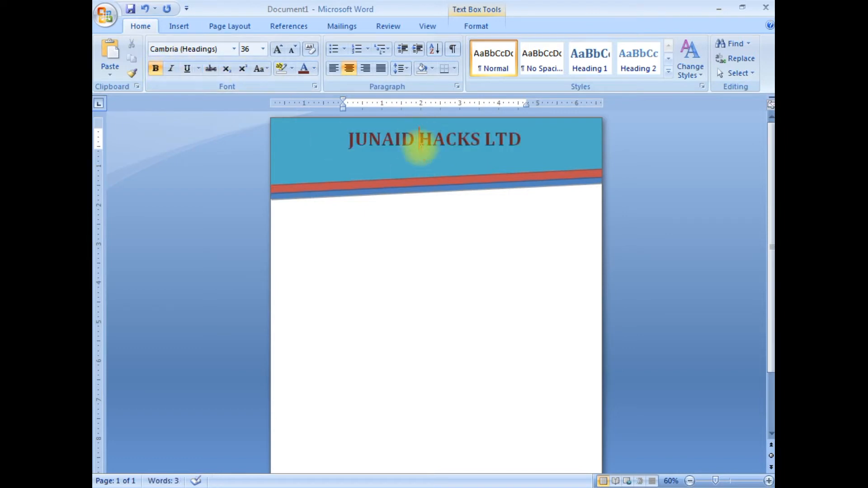
- Draw a text box about 4.35 in wide and 0.48 in high directly below the company name in the header
click(179, 26)
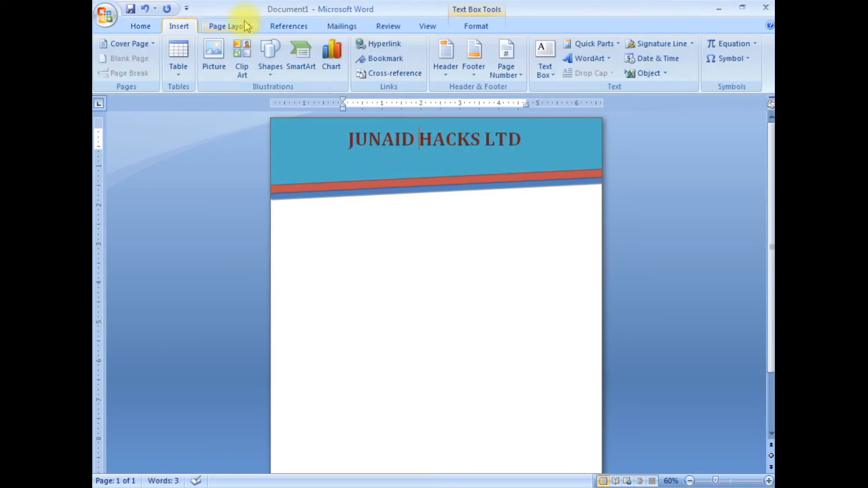
click(549, 71)
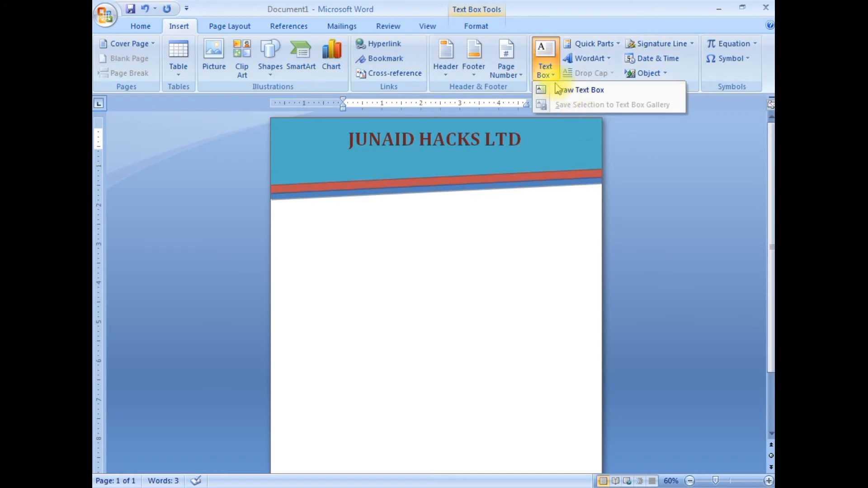
click(559, 88)
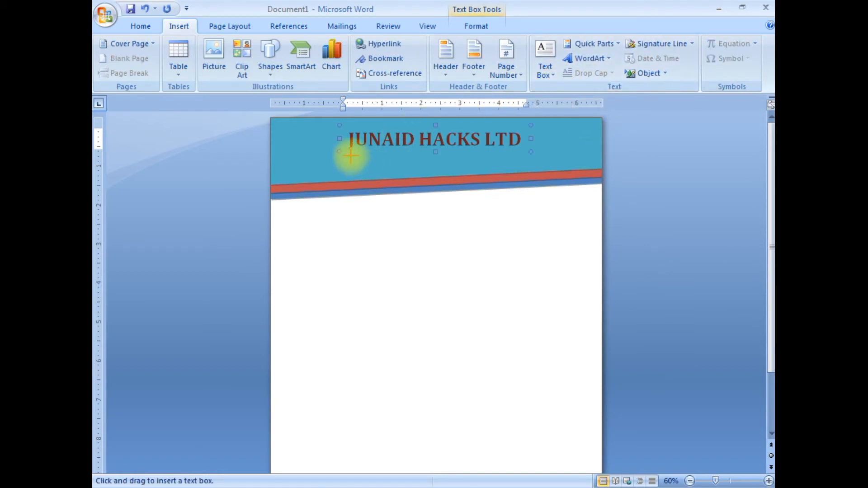
drag(349, 153, 519, 171)
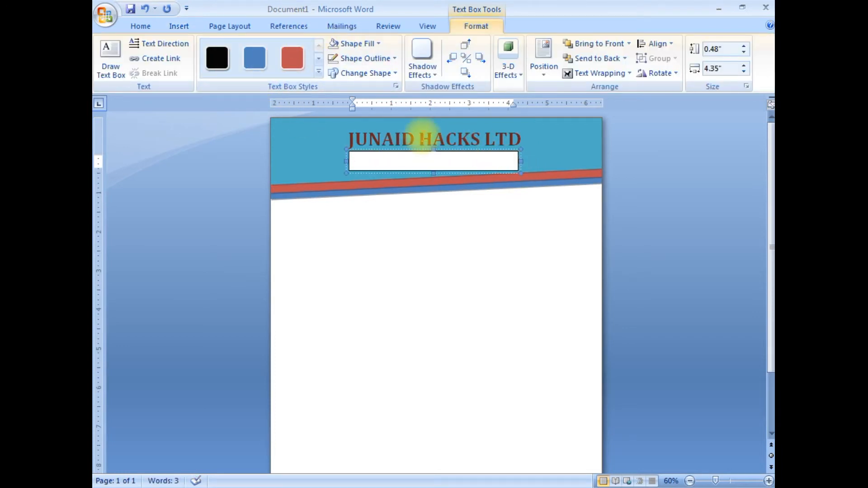
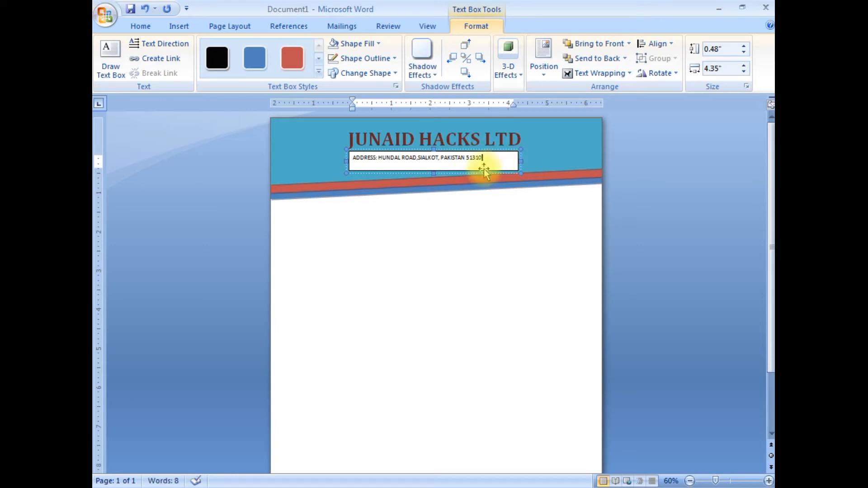
- Enter the label "ADDRESS:" with the company's postal address in the new text box and start a second line
key(Return)
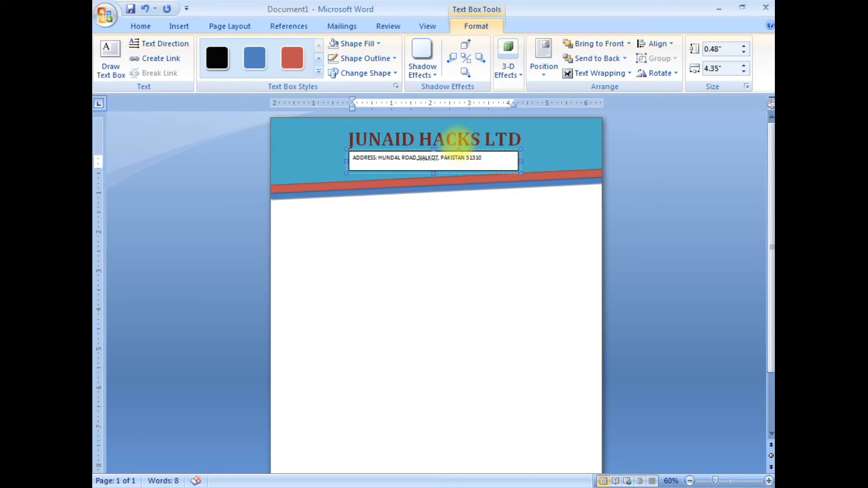
- Remove the extra space after the address paragraph so a second line fits in the text box
drag(360, 166, 352, 155)
click(140, 25)
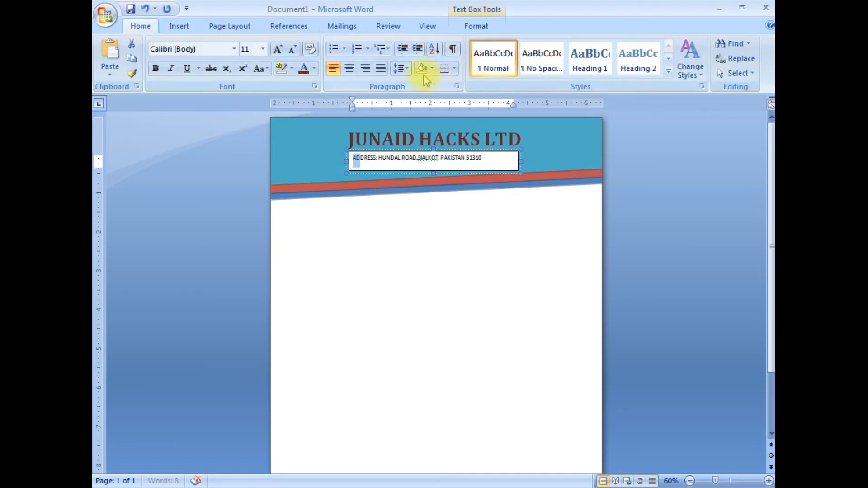
click(400, 68)
click(433, 204)
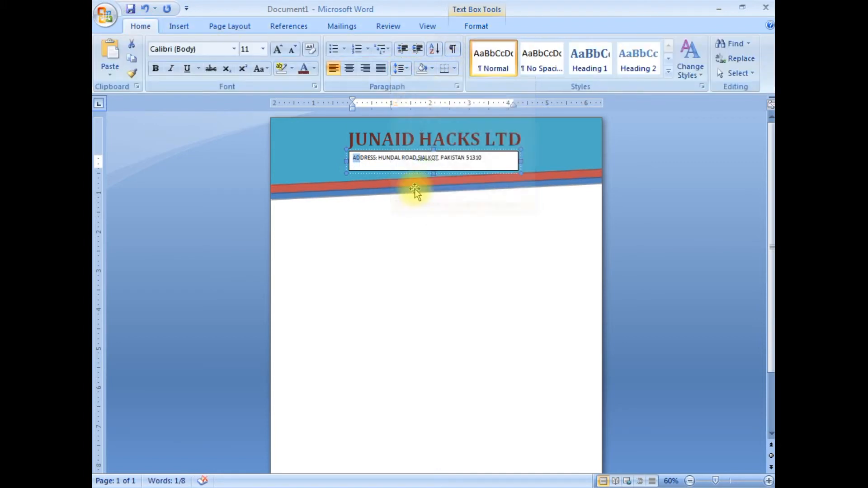
- Enter the label "MOBILE:" followed by the company's two phone numbers on the line below the address
text(MO)
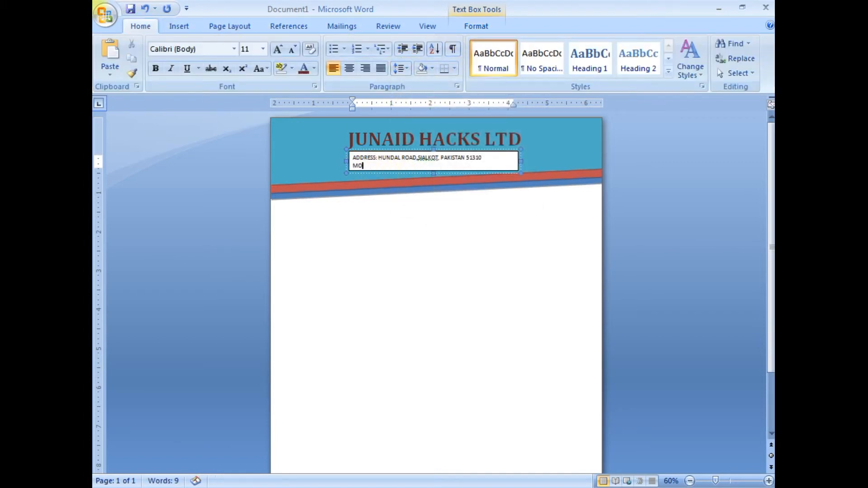
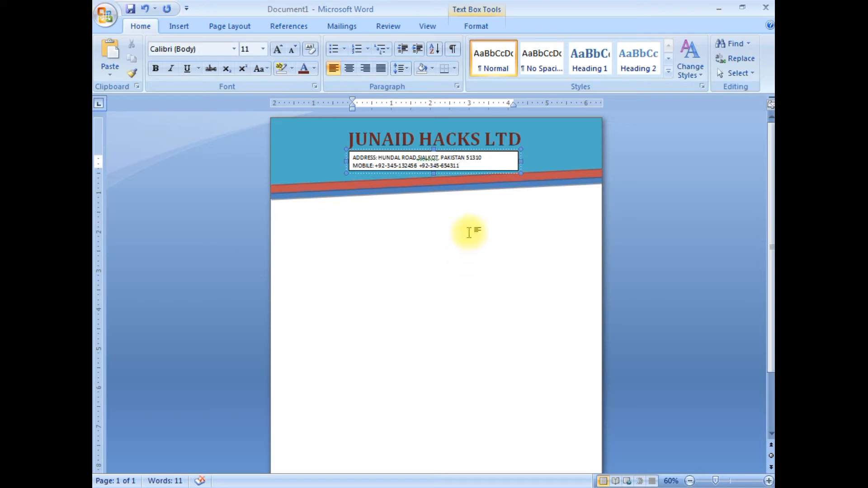
- Center the address and mobile lines, make them bold and set their font to Cambria (Headings)
drag(465, 166, 363, 154)
click(350, 68)
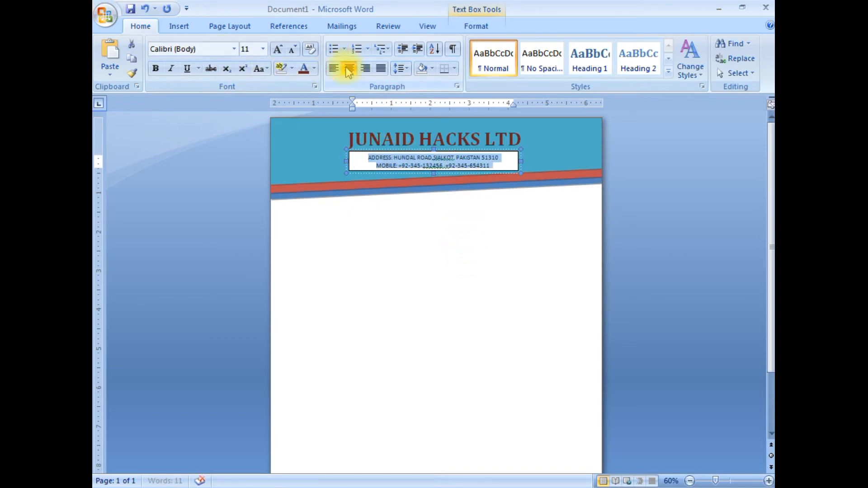
click(155, 68)
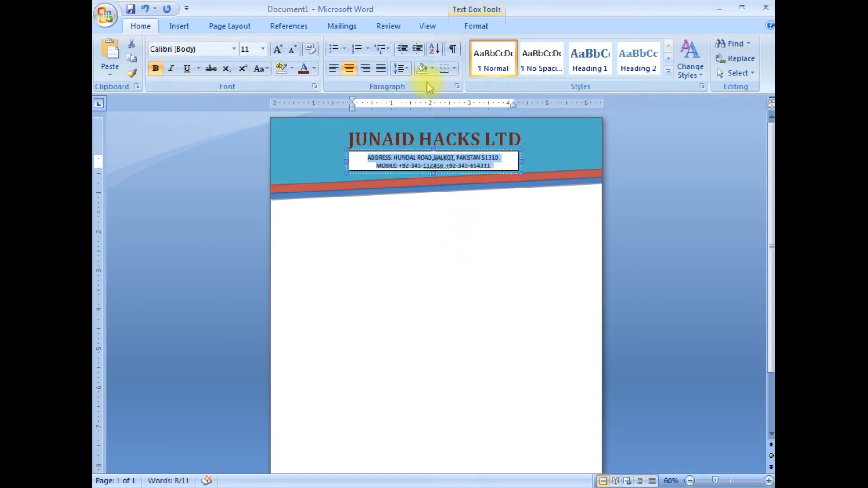
click(235, 48)
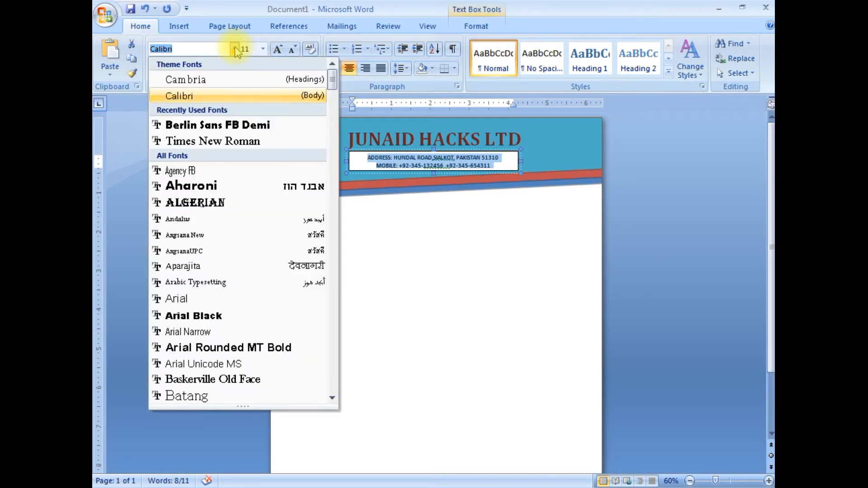
click(240, 79)
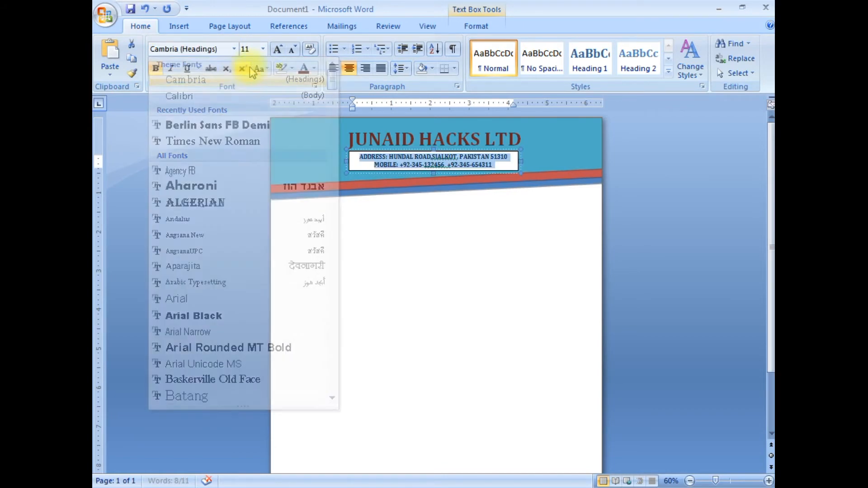
- Remove the outline and the fill of the address text box
click(487, 29)
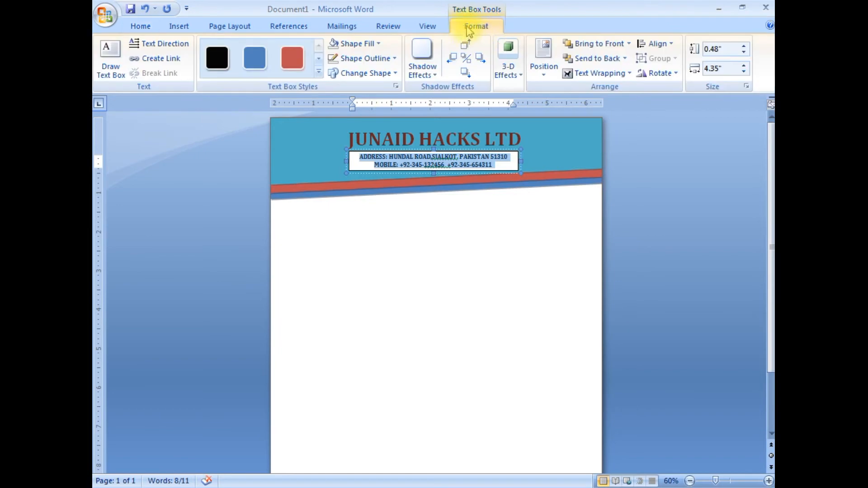
click(362, 59)
click(346, 174)
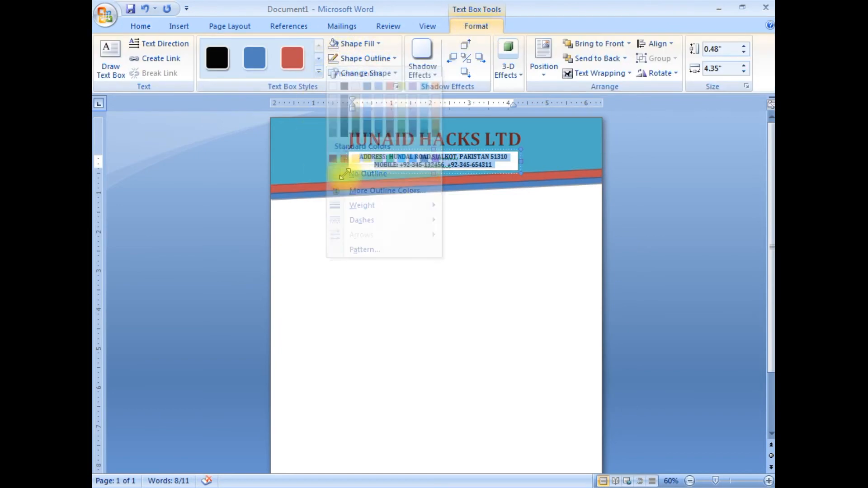
click(350, 44)
click(346, 158)
click(556, 144)
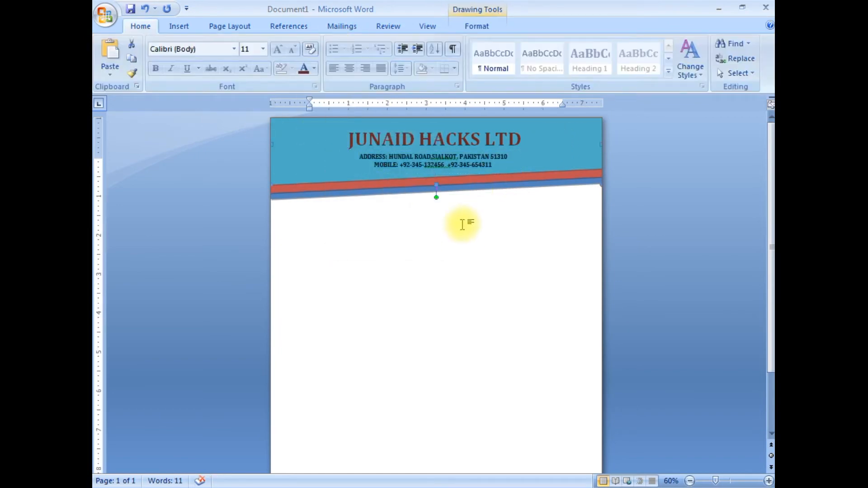
- Insert the logo picture "1234561 copy.gif" from the desktop's LOGO folder and set its text wrapping to In Front of Text
click(192, 29)
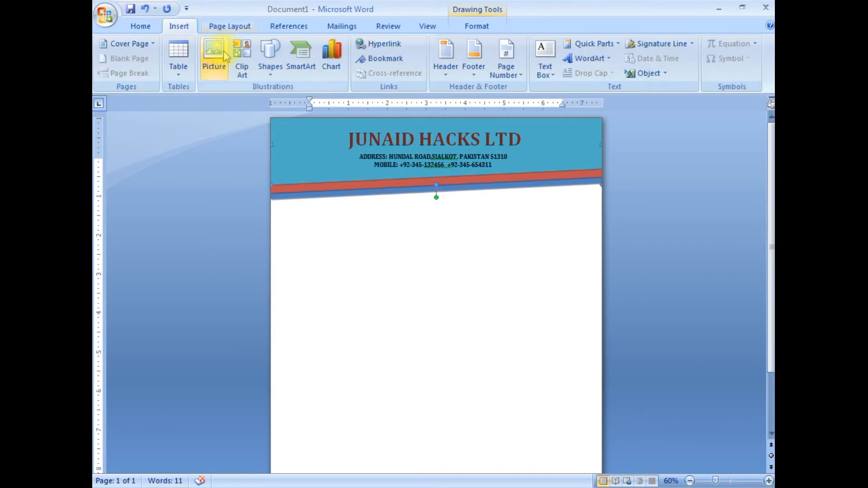
click(215, 55)
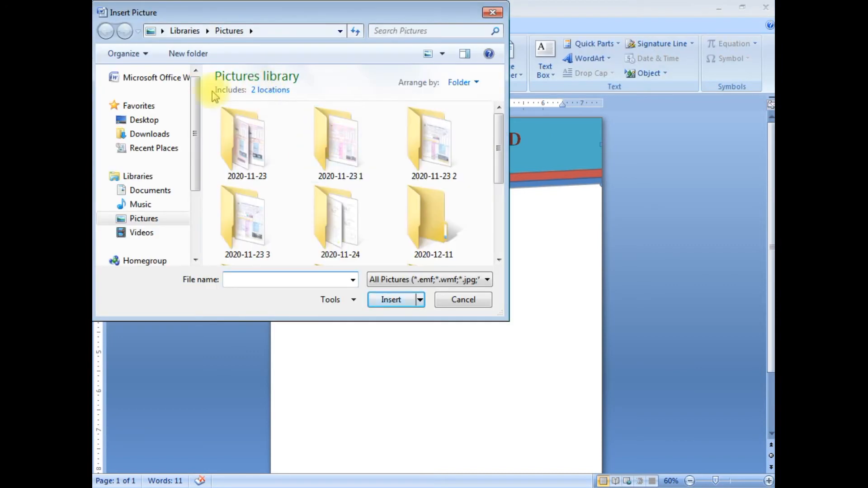
click(144, 119)
drag(496, 101, 498, 145)
double_click(244, 77)
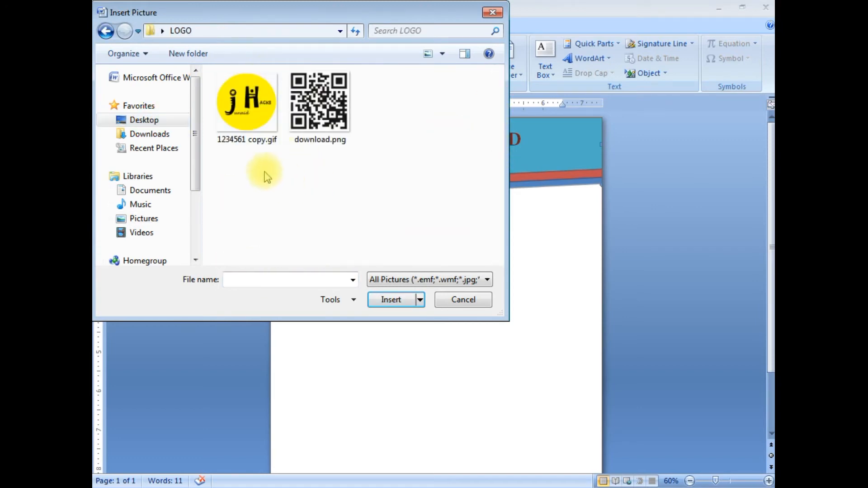
click(253, 108)
click(392, 299)
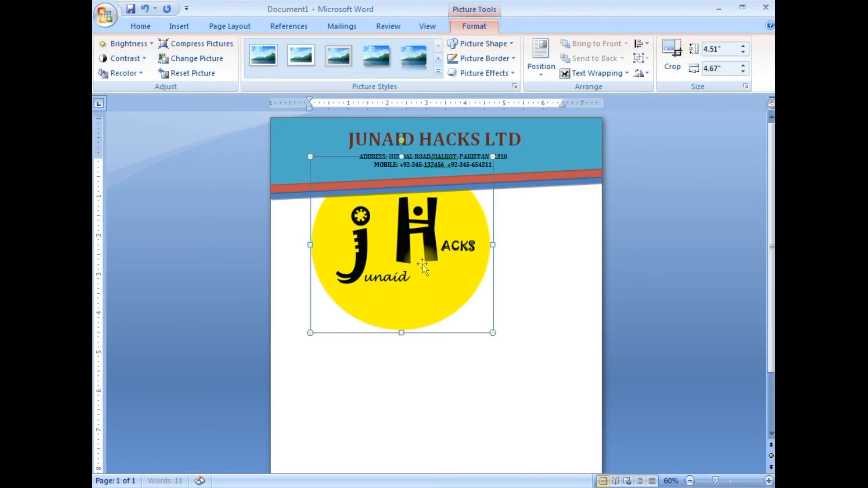
click(588, 75)
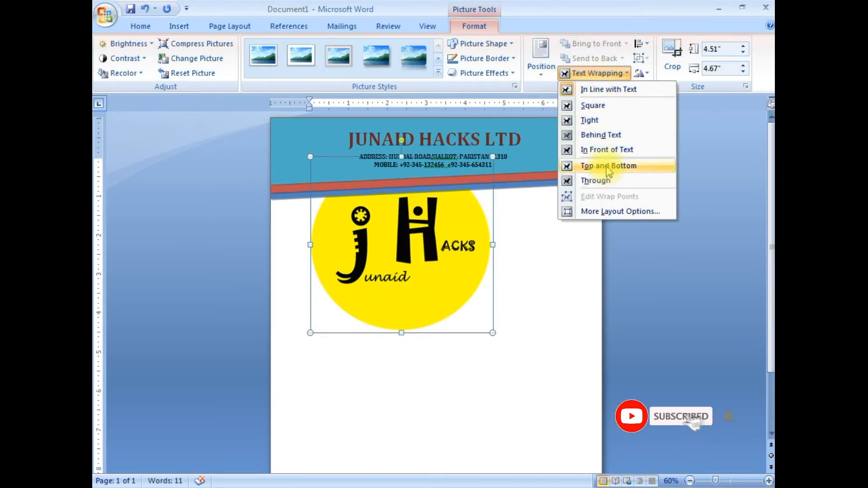
click(614, 149)
- Shrink the logo to about 1.13 in high by 1.17 in wide and place it in the header left of the company name
drag(310, 157, 438, 281)
drag(466, 320, 326, 171)
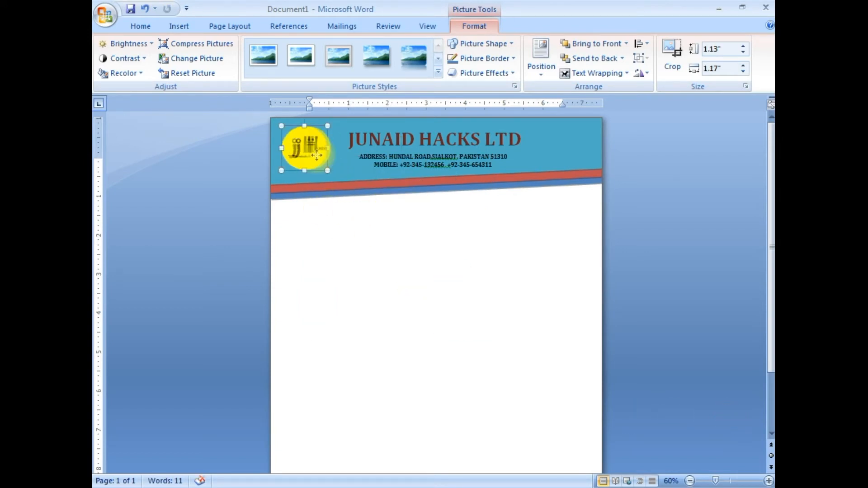
click(406, 226)
drag(772, 187, 773, 195)
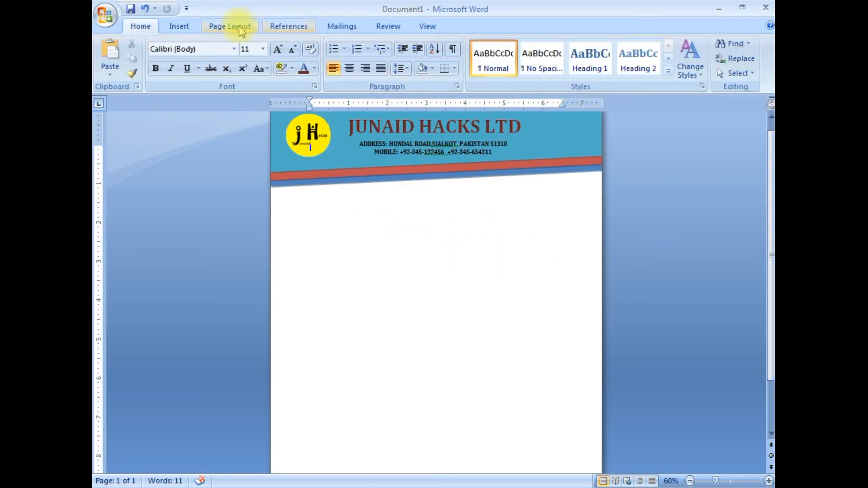
- Draw a text box about 0.5 in high by 8.12 in wide below the header and enter underscored REF and DATE: blanks at opposite ends
click(179, 26)
click(545, 63)
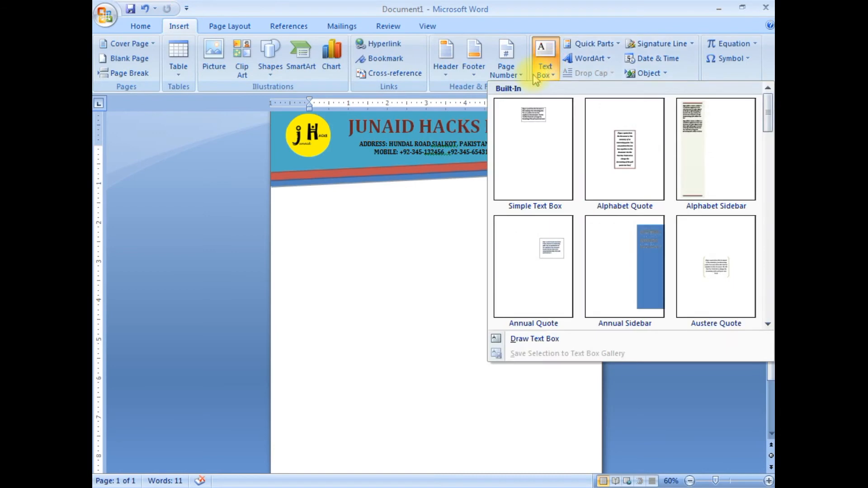
click(516, 341)
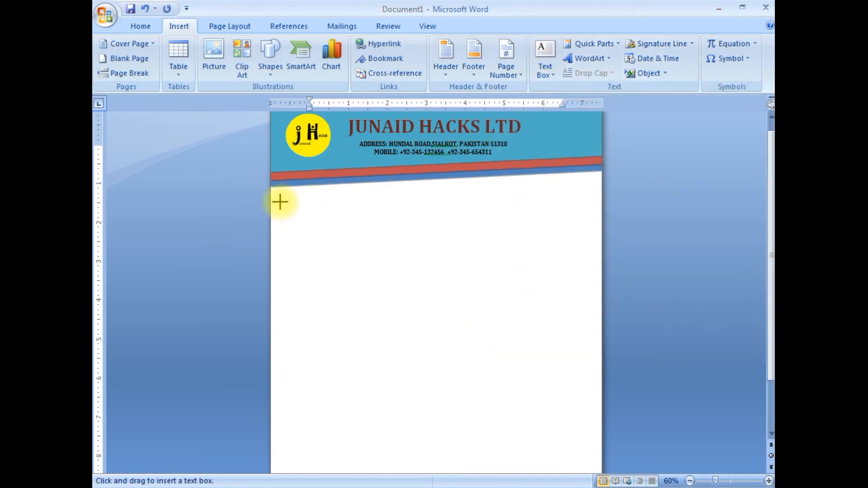
drag(278, 198, 594, 219)
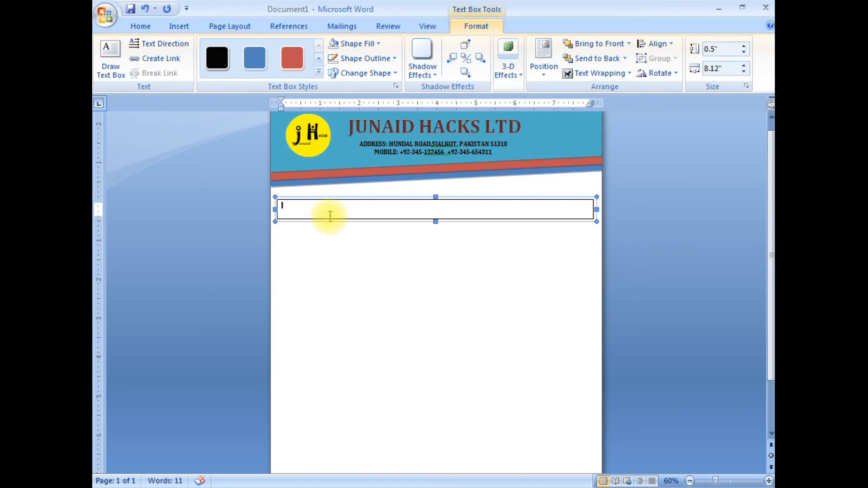
text(DATE)
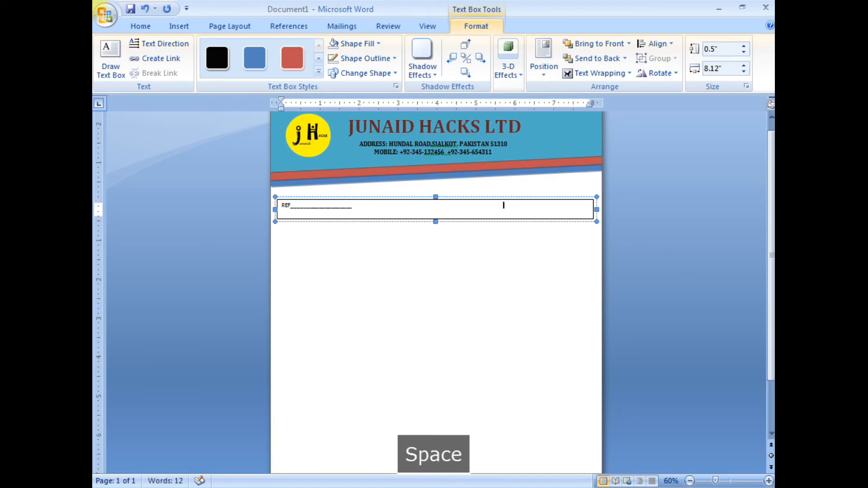
text(DATE:_________________)
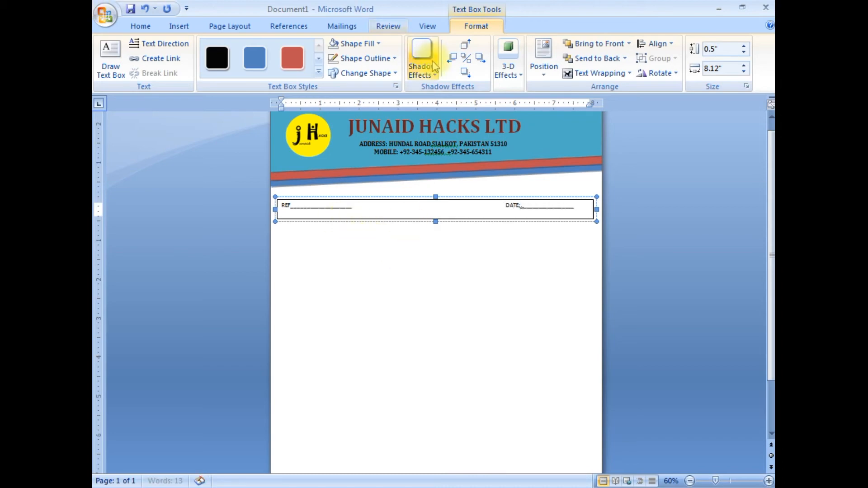
- Remove the outline of the REF and DATE text box and indent its line slightly with leading spaces
click(364, 58)
click(353, 175)
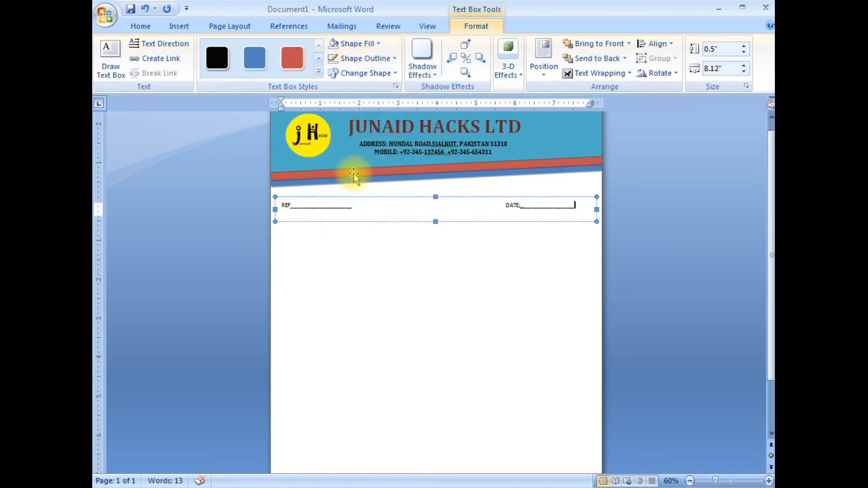
click(450, 261)
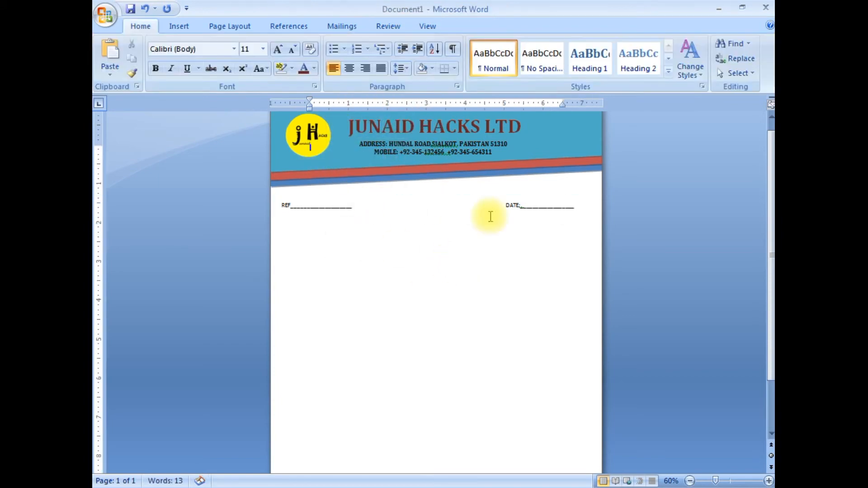
click(282, 205)
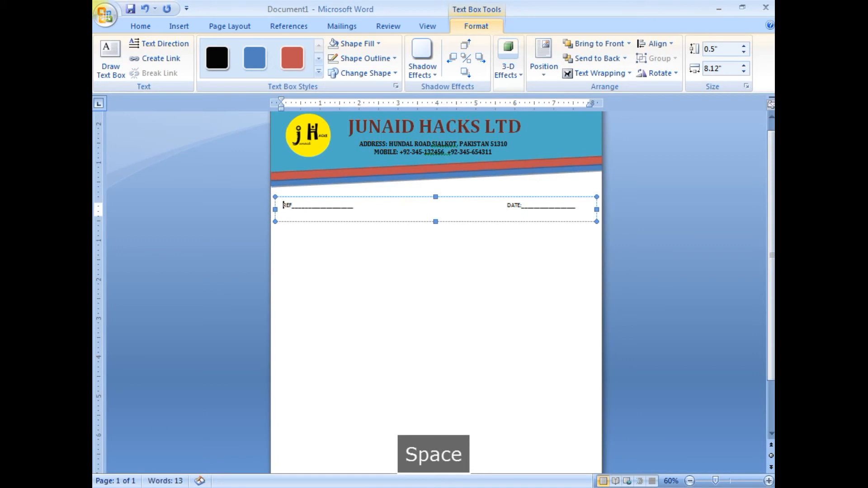
click(473, 262)
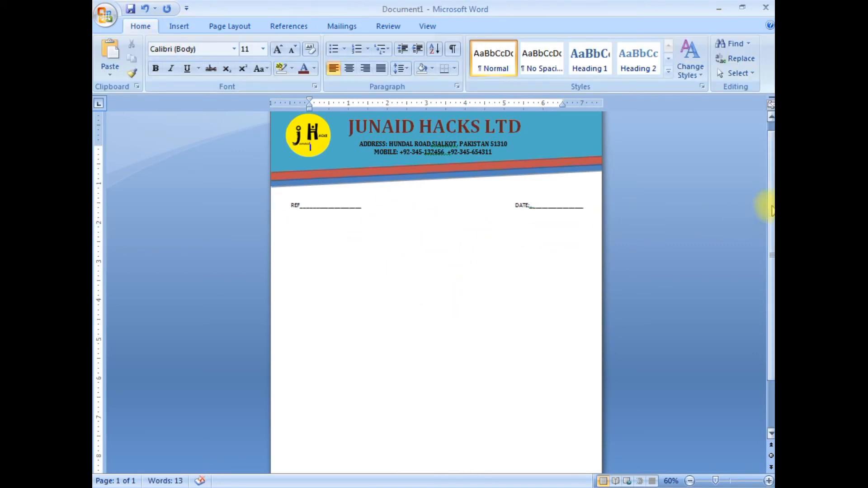
- Add a picture watermark from "1234561 copy.gif" in the desktop's LOGO folder, with Auto scale and Washout
scroll(766, 202, up, 1)
click(229, 26)
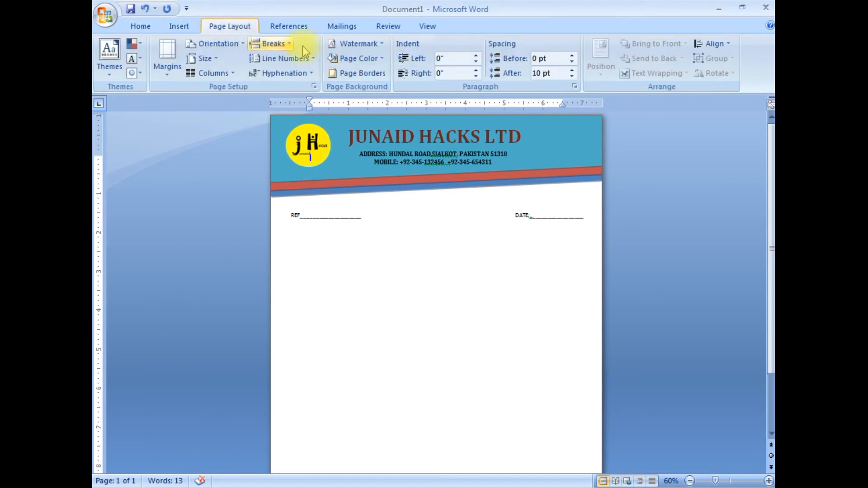
click(359, 44)
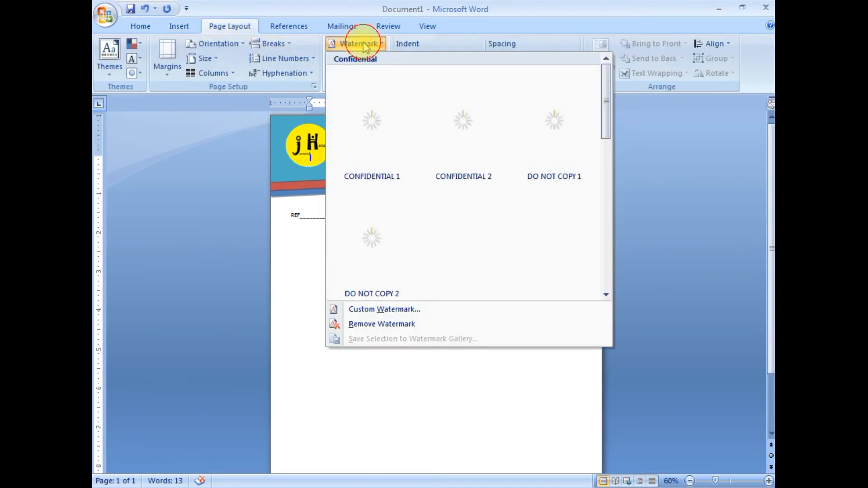
click(371, 310)
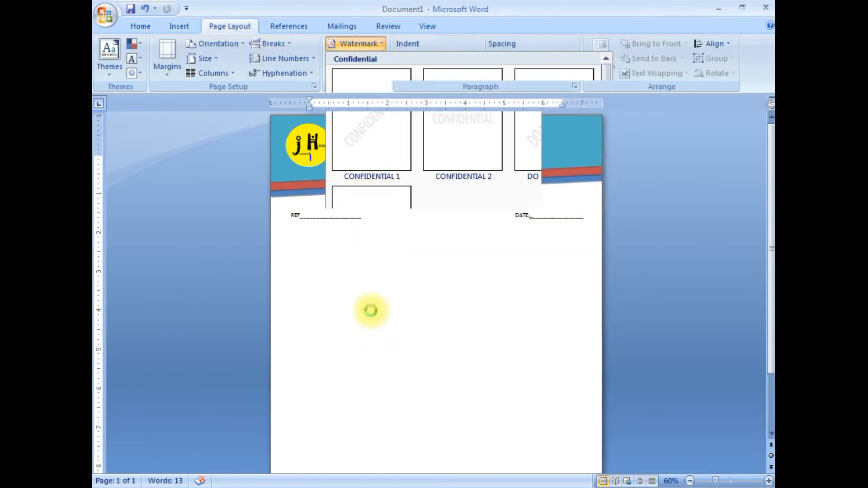
click(443, 111)
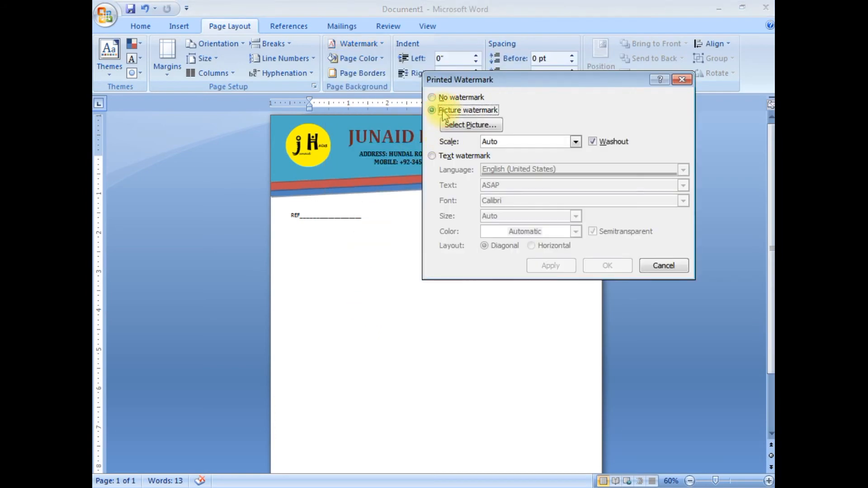
click(487, 131)
click(488, 190)
click(644, 387)
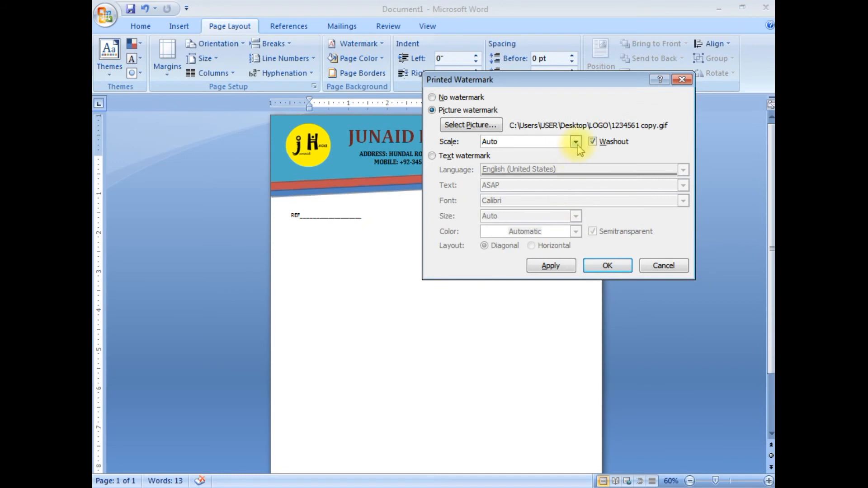
click(567, 267)
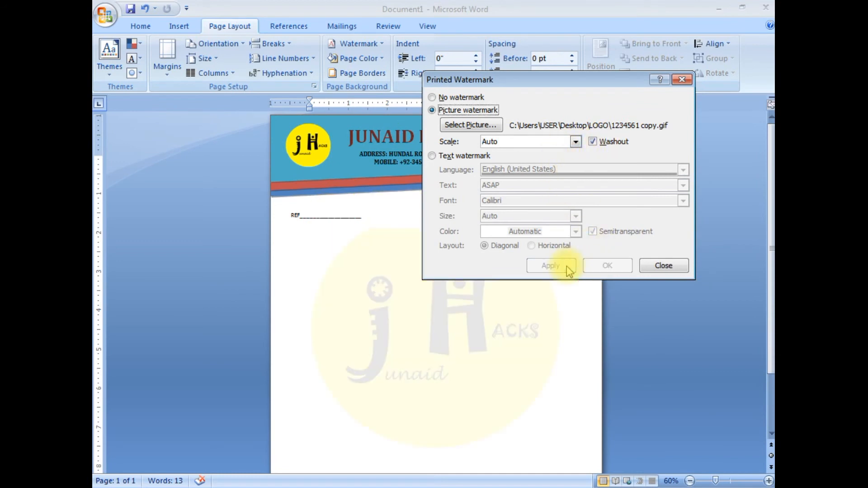
click(663, 265)
- Draw a rectangle about 1.07 in high by 8.5 in wide across the foot of the page and nudge it into place
drag(770, 179, 769, 271)
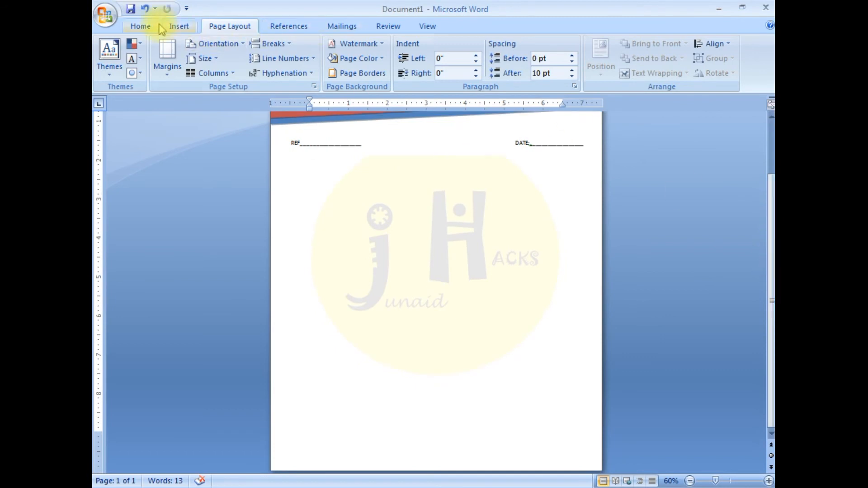
click(180, 27)
click(270, 56)
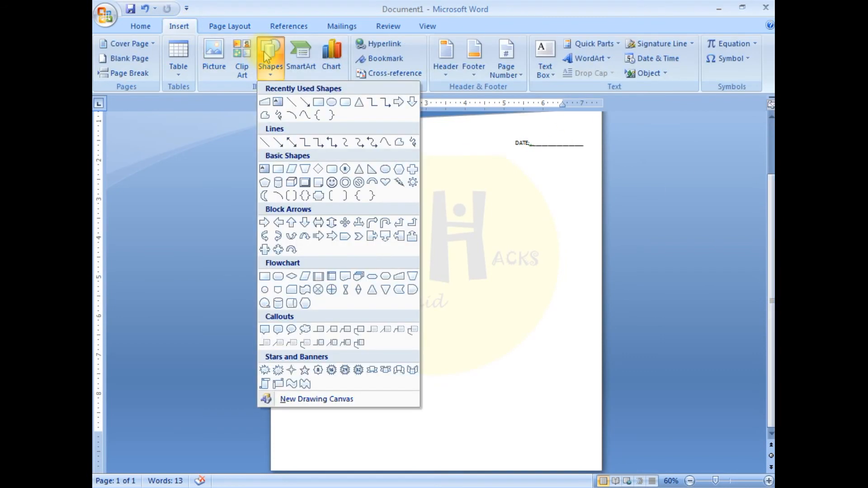
click(315, 103)
drag(271, 433, 601, 466)
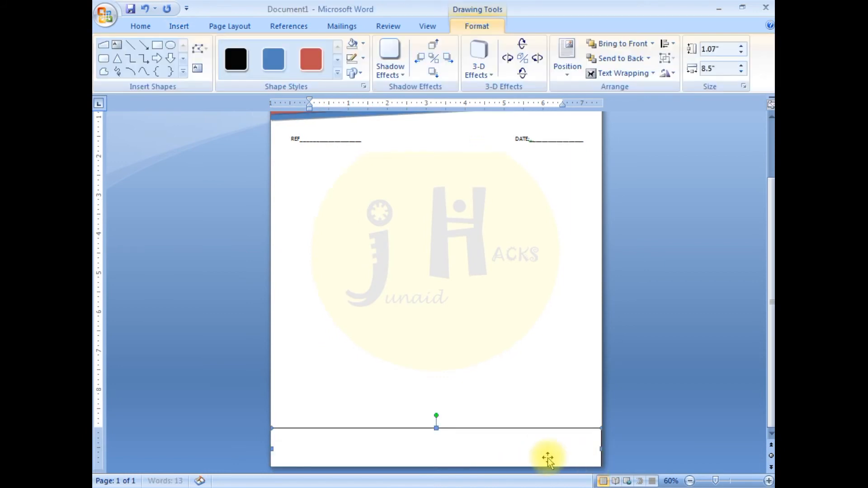
key(Down)
key(Right)
key(Down)
key(Right)
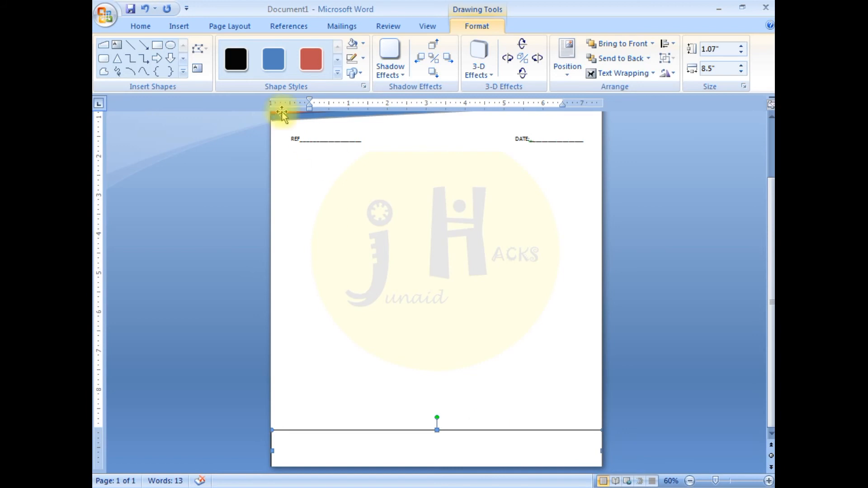
- Widen the footer rectangle to about 8.98 in, past both page edges, and give it the solid teal shape style
click(273, 59)
drag(771, 296, 771, 305)
click(354, 462)
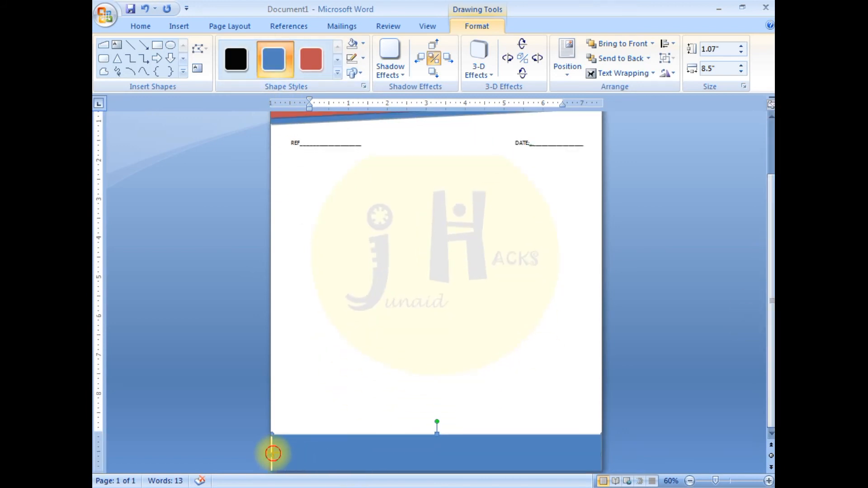
drag(272, 453, 262, 453)
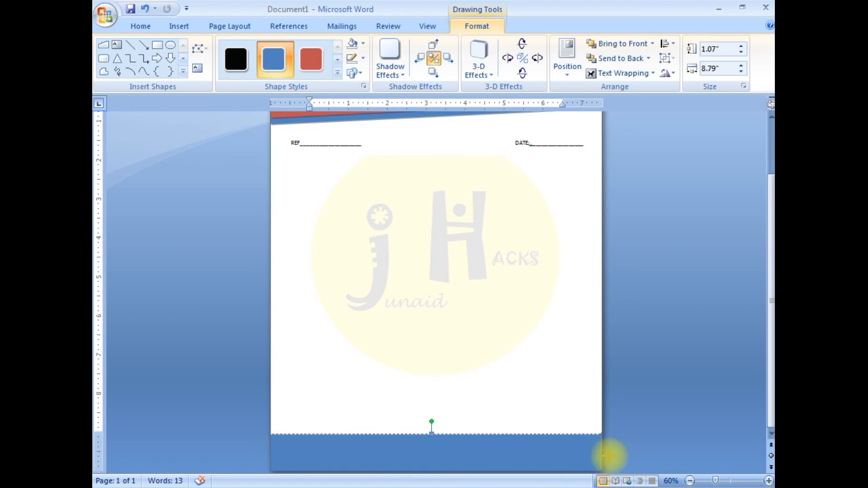
drag(609, 455, 616, 456)
click(338, 72)
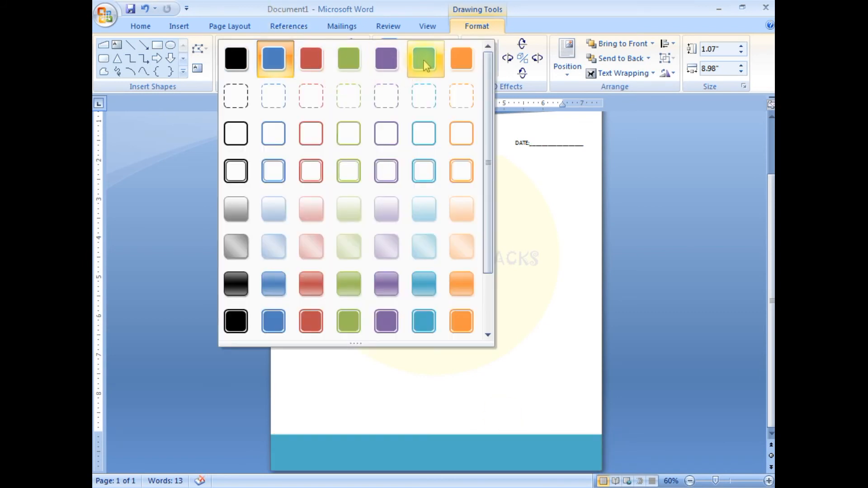
click(425, 65)
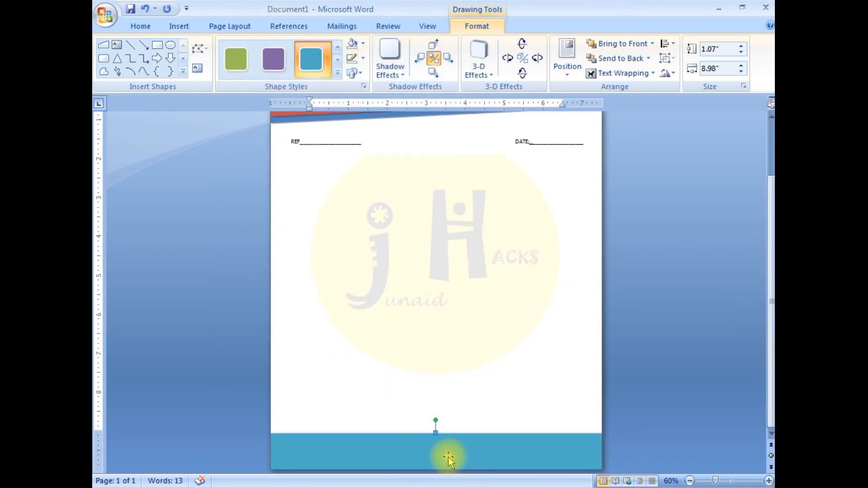
click(566, 58)
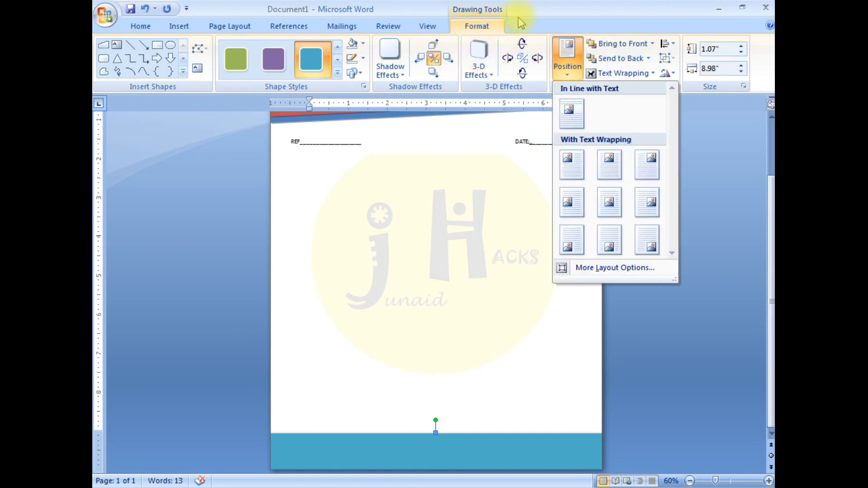
click(548, 100)
- Draw a text box about 0.48 in high by 6.4 in wide inside the teal footer rectangle
click(179, 25)
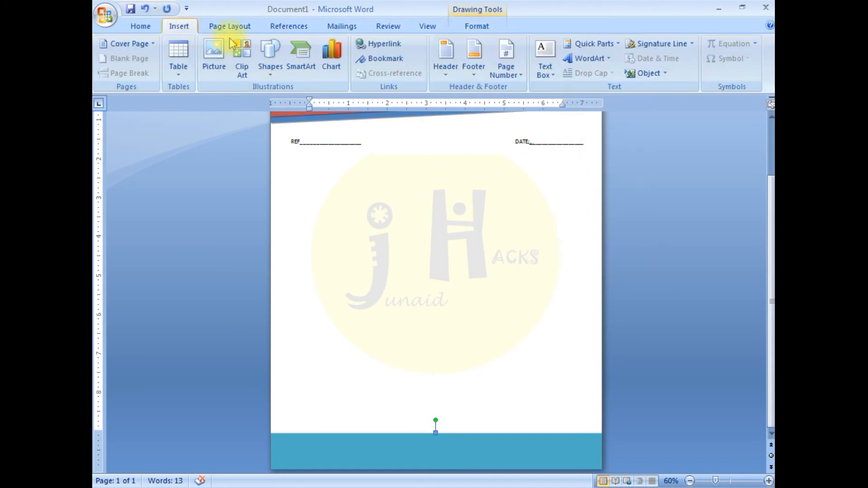
click(547, 72)
click(520, 335)
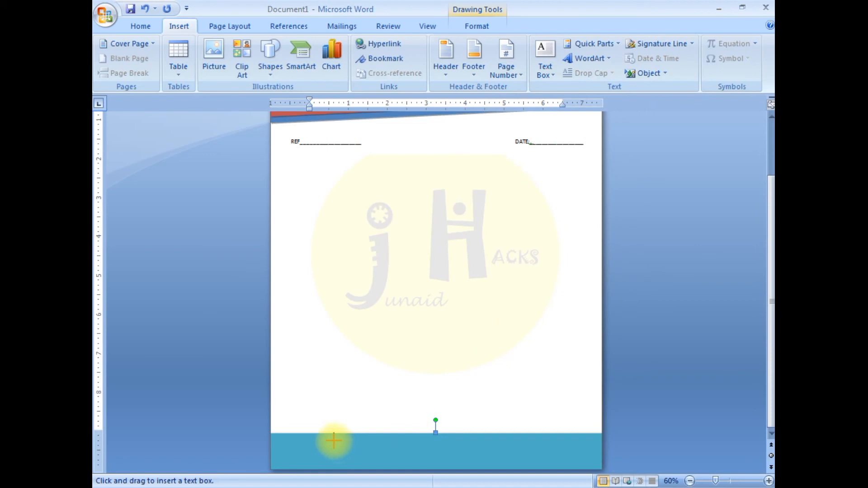
drag(304, 440, 553, 459)
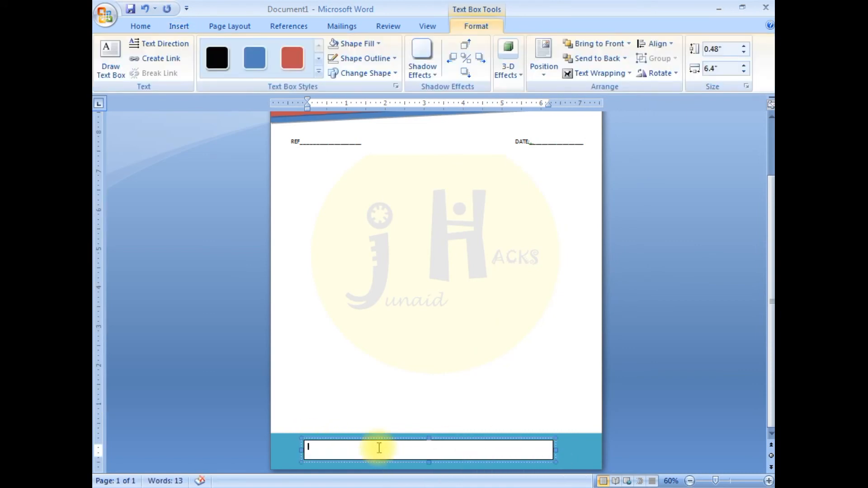
text(Email)
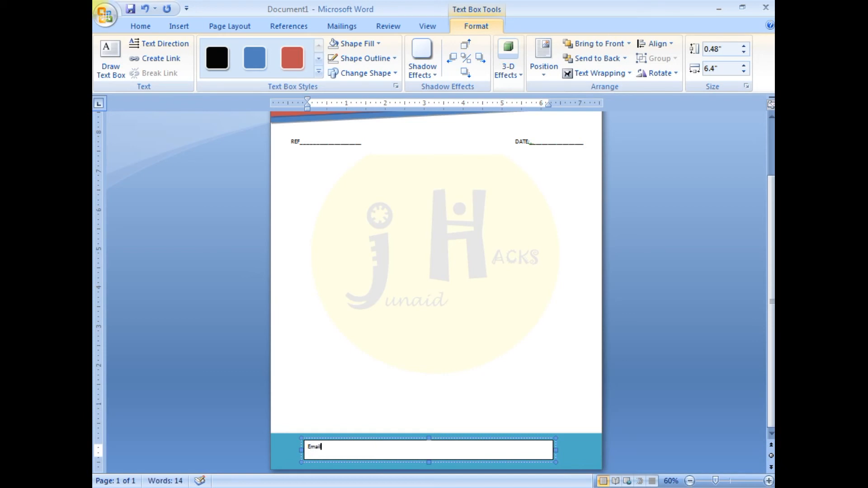
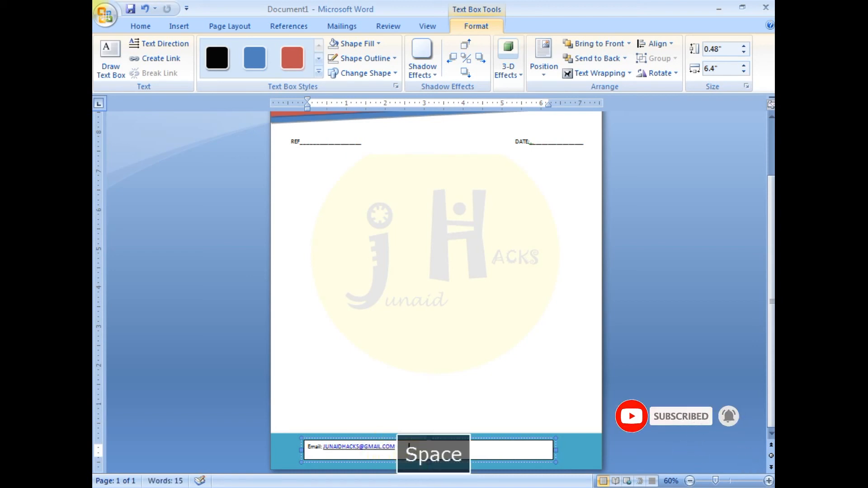
text( W)
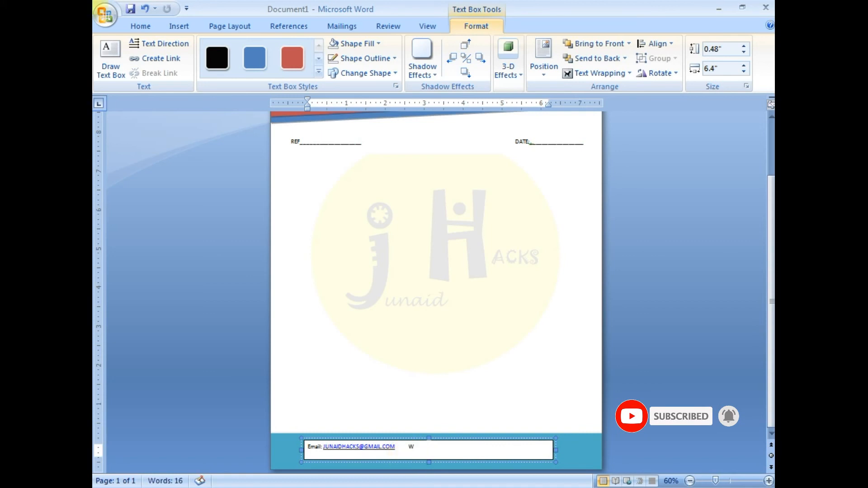
text(eb: WWW.JUNAIDHACKS.COM)
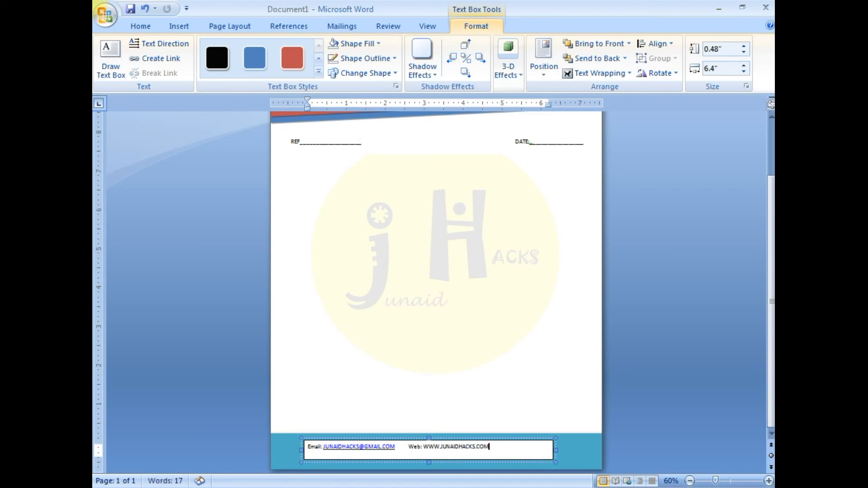
- Center the footer's e-mail and web line, make it bold and enlarge it to 14 pt
drag(497, 448, 337, 447)
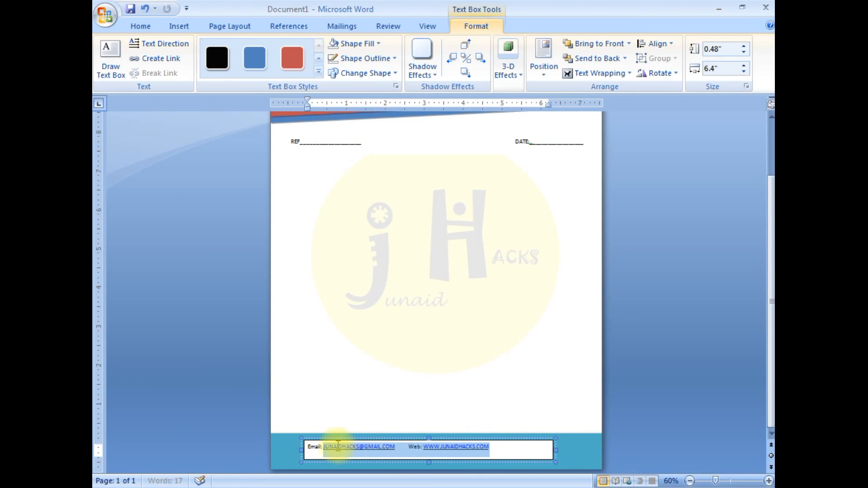
click(140, 26)
click(349, 68)
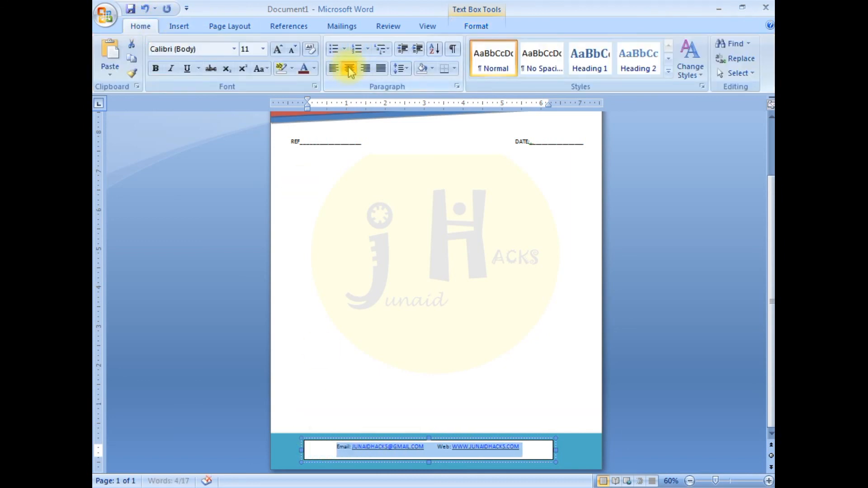
click(155, 68)
click(278, 49)
click(279, 52)
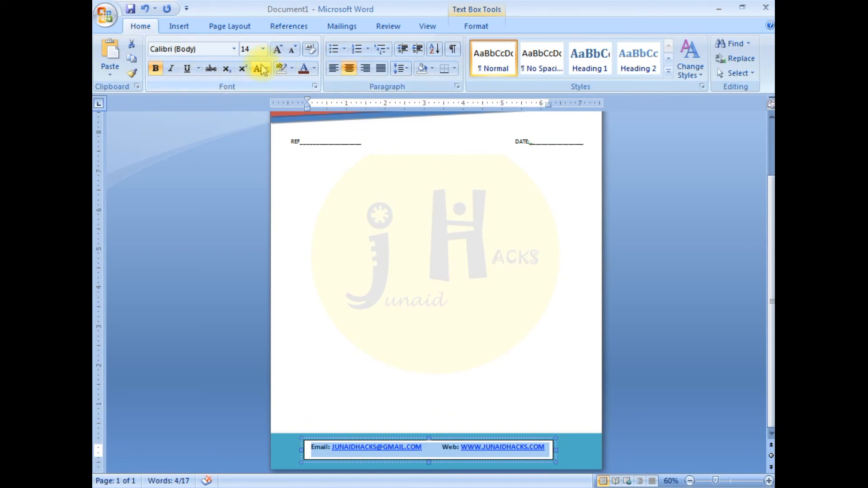
click(315, 69)
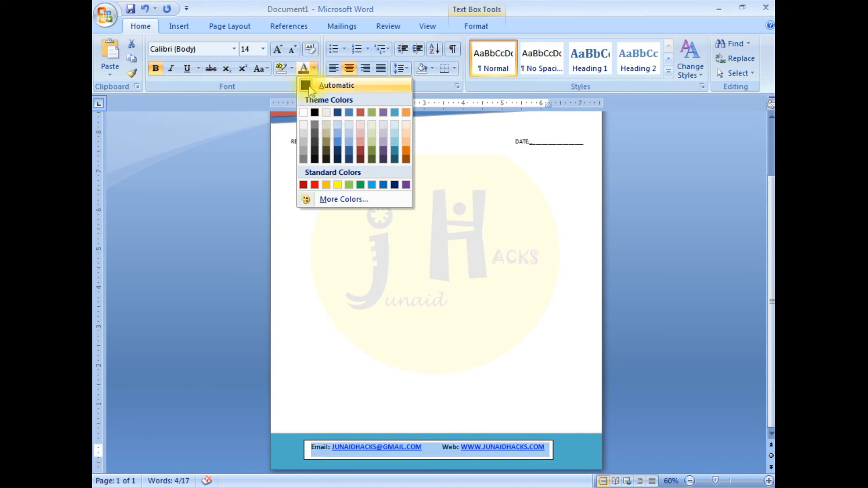
click(436, 448)
click(507, 448)
drag(545, 447, 308, 447)
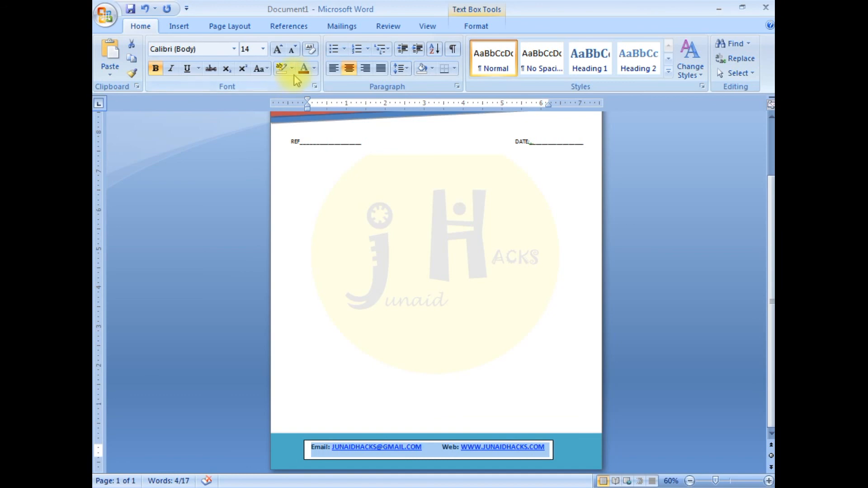
click(314, 68)
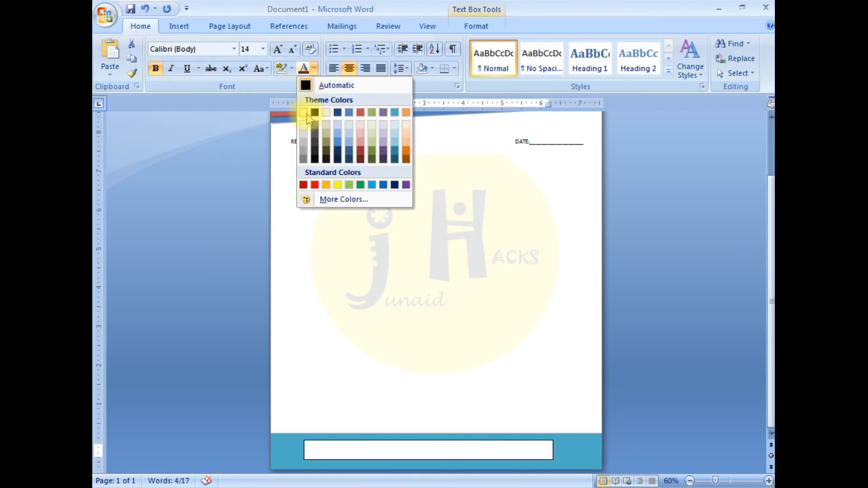
click(572, 450)
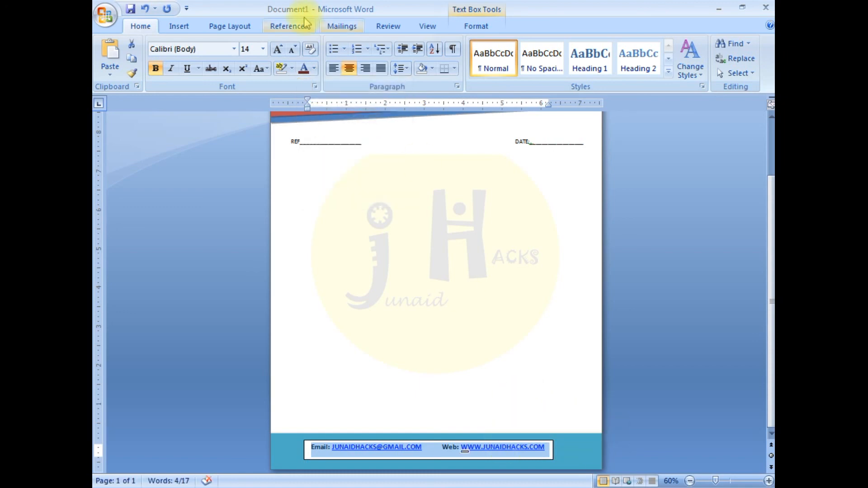
- Remove the outline and the fill from the text box in the teal footer
click(472, 27)
click(364, 58)
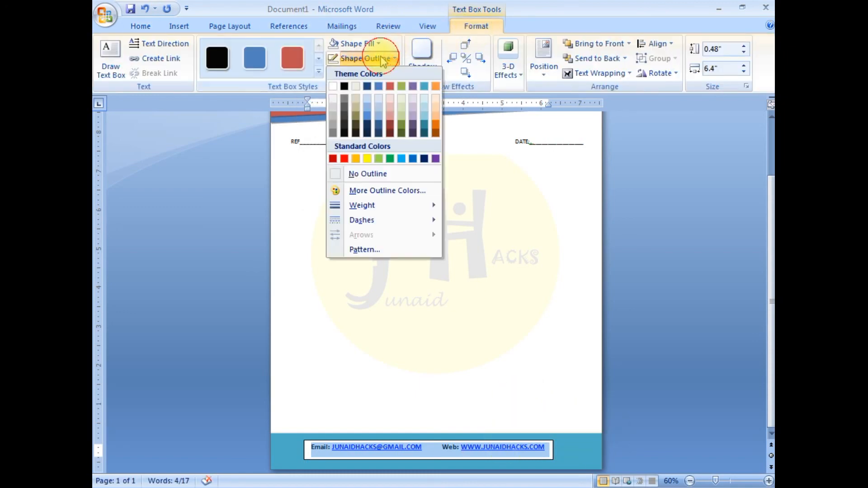
click(356, 172)
click(360, 45)
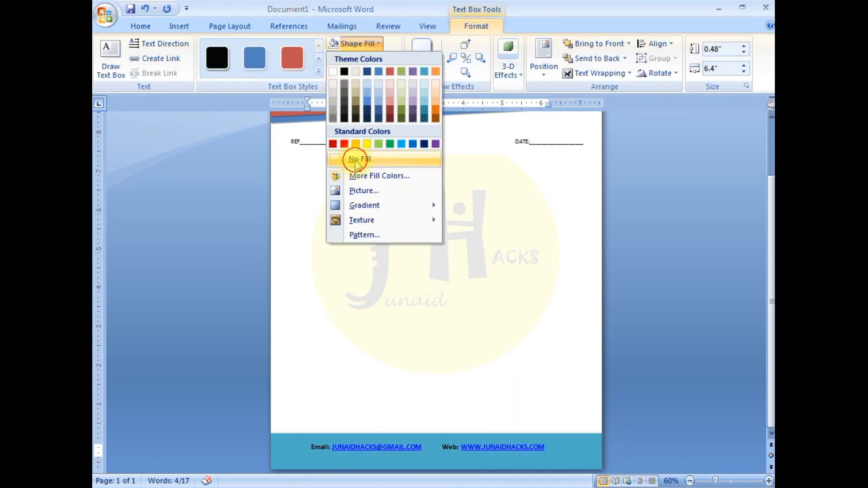
click(351, 158)
- Color the footer's e-mail and web line white, try 16 pt text, and return it to 14 pt
click(141, 26)
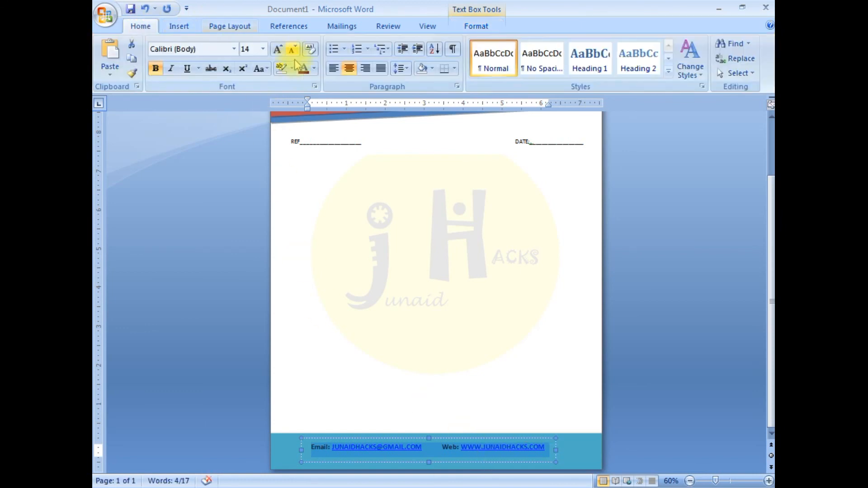
click(314, 68)
click(304, 112)
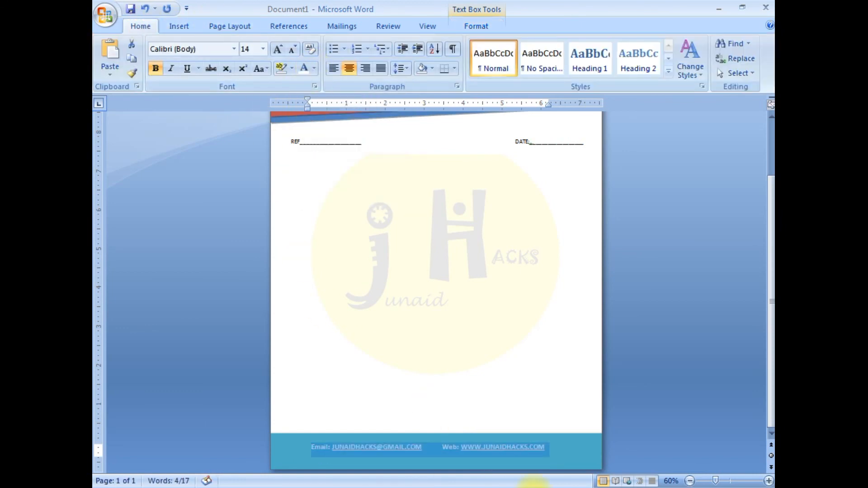
click(279, 51)
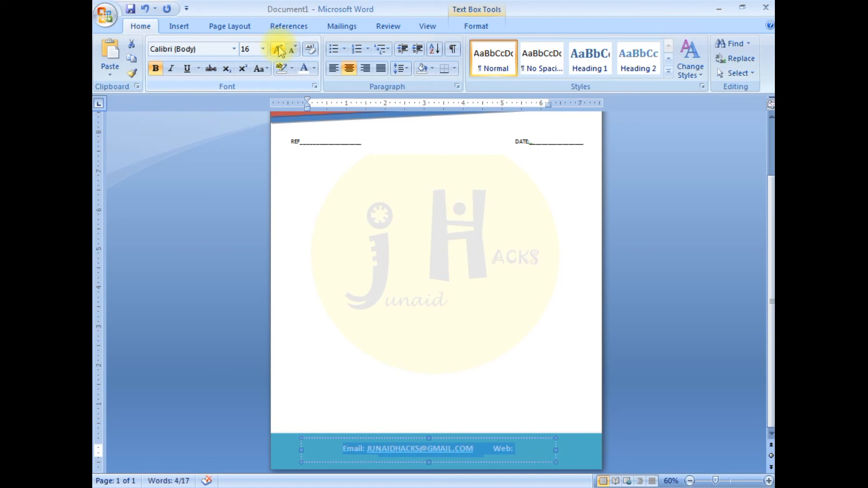
click(293, 51)
click(552, 445)
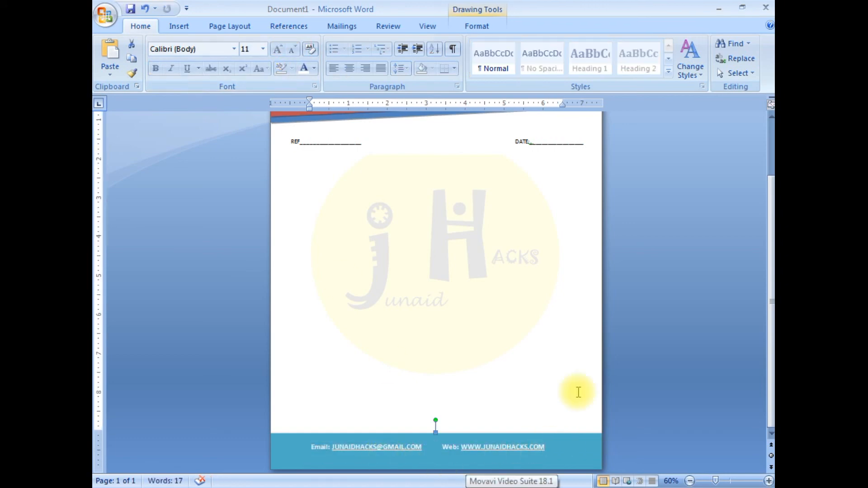
- Deselect the footer text box and examine the whole letterhead page at 50% zoom
click(391, 447)
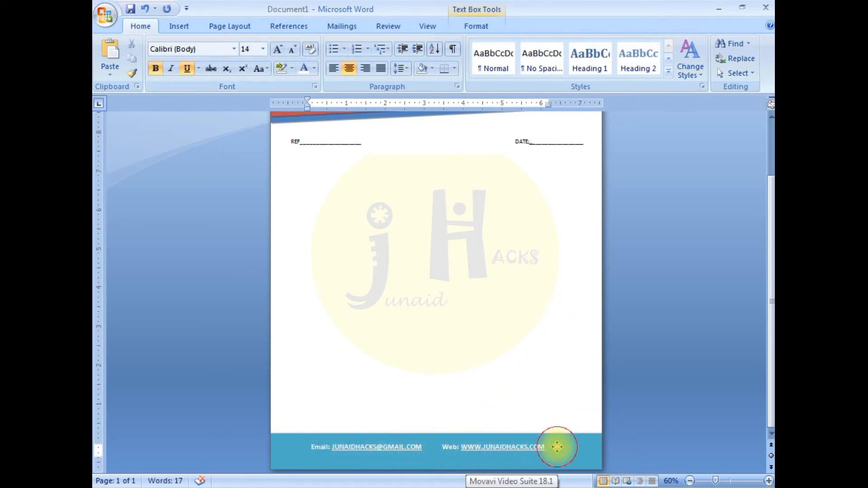
click(549, 423)
scroll(531, 357, up, 3)
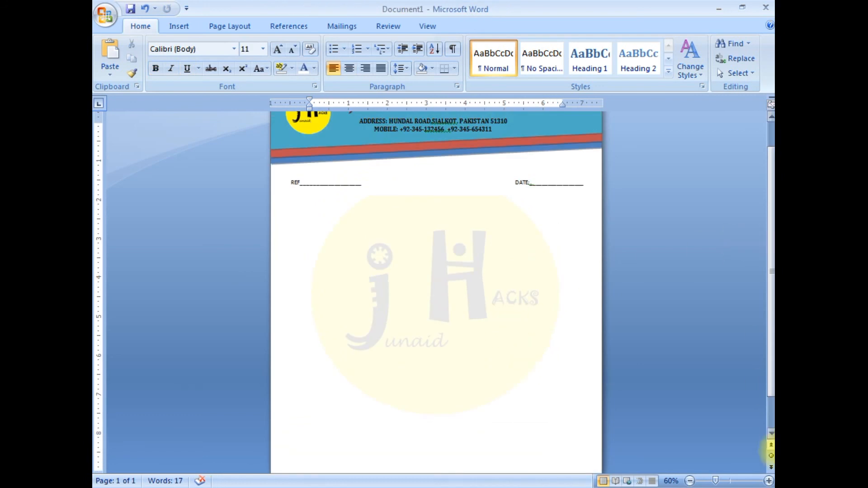
click(690, 480)
click(691, 480)
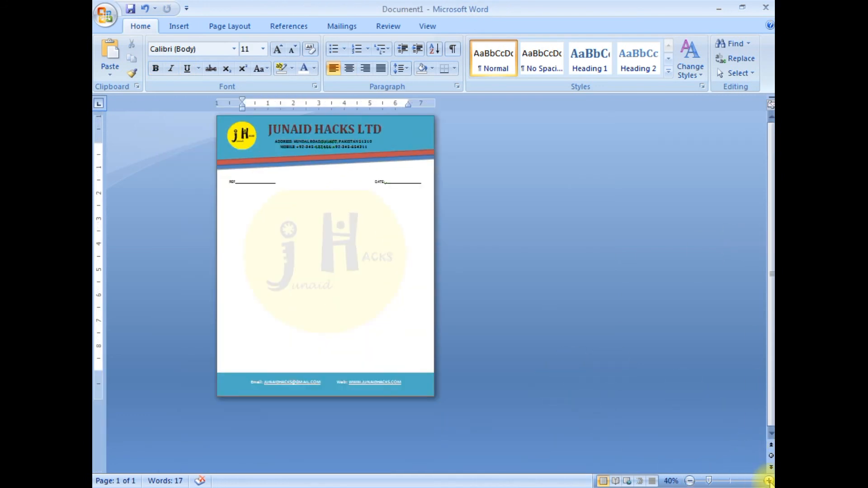
click(769, 481)
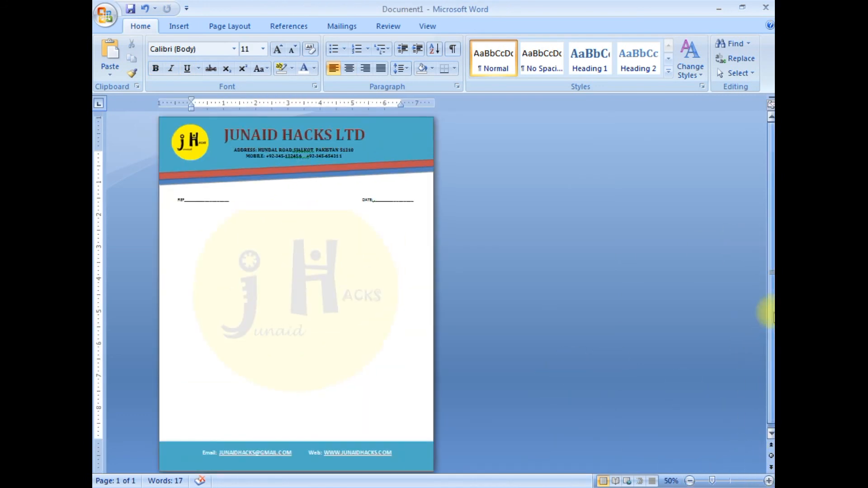